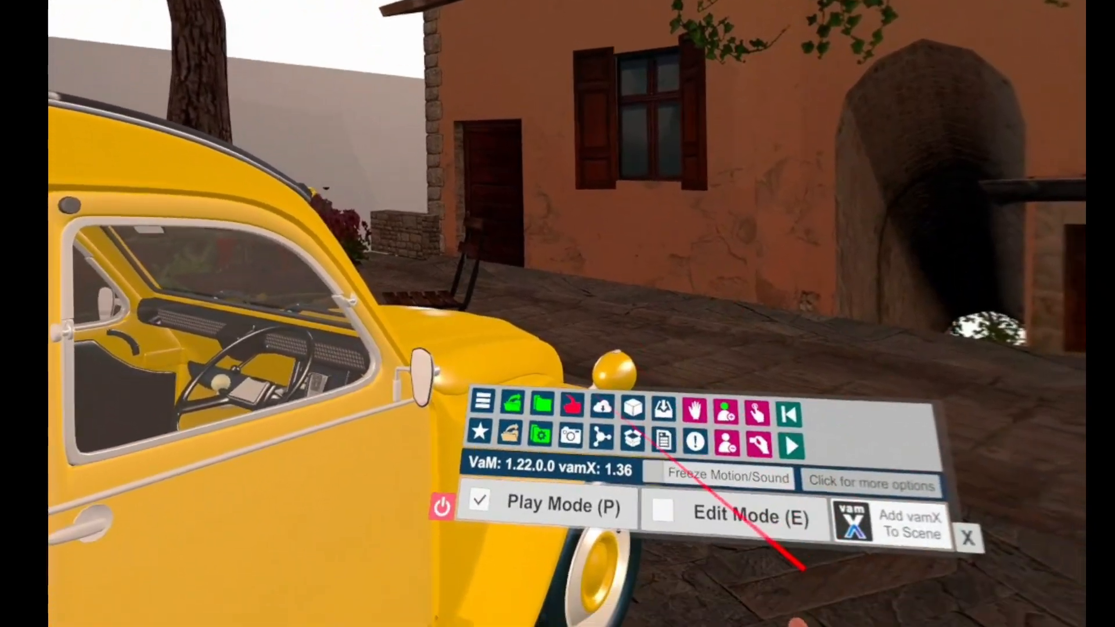
# In edit mode, use the car's TwoCV plugin to open the front right door to 1.16 and return the left pedal to 0
pyautogui.click(666, 506)
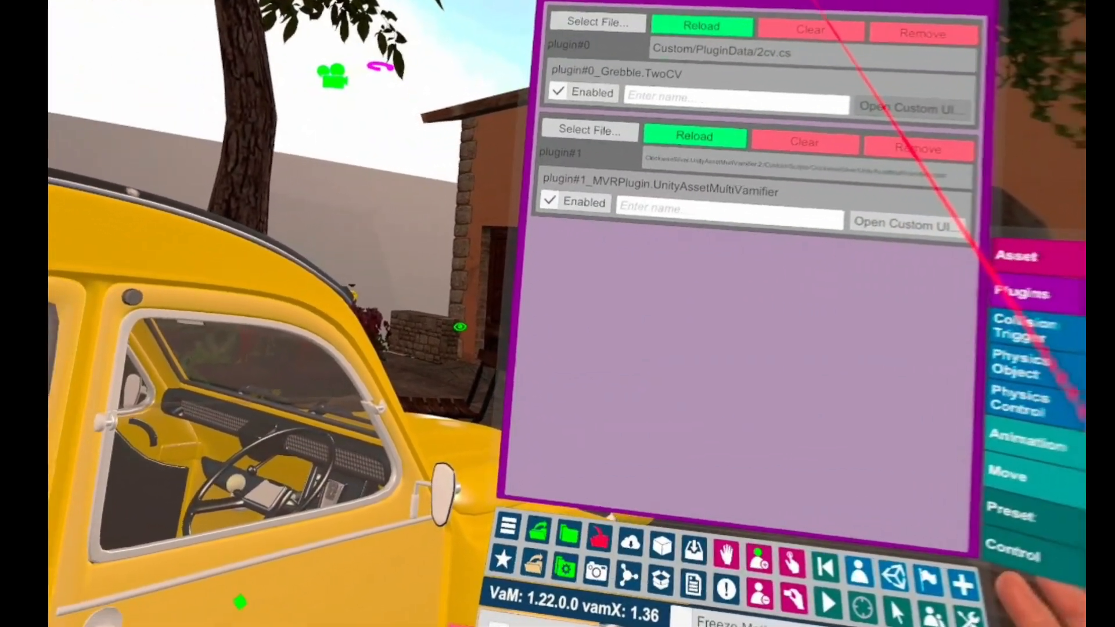
pyautogui.click(880, 225)
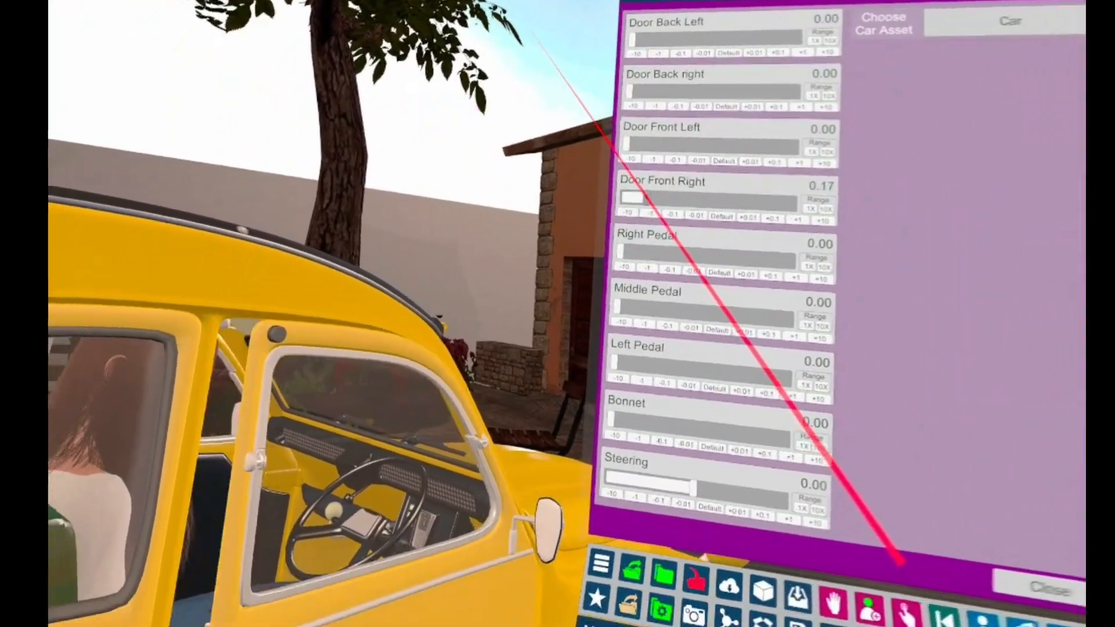
pyautogui.moveTo(642, 198); pyautogui.dragTo(917, 45)
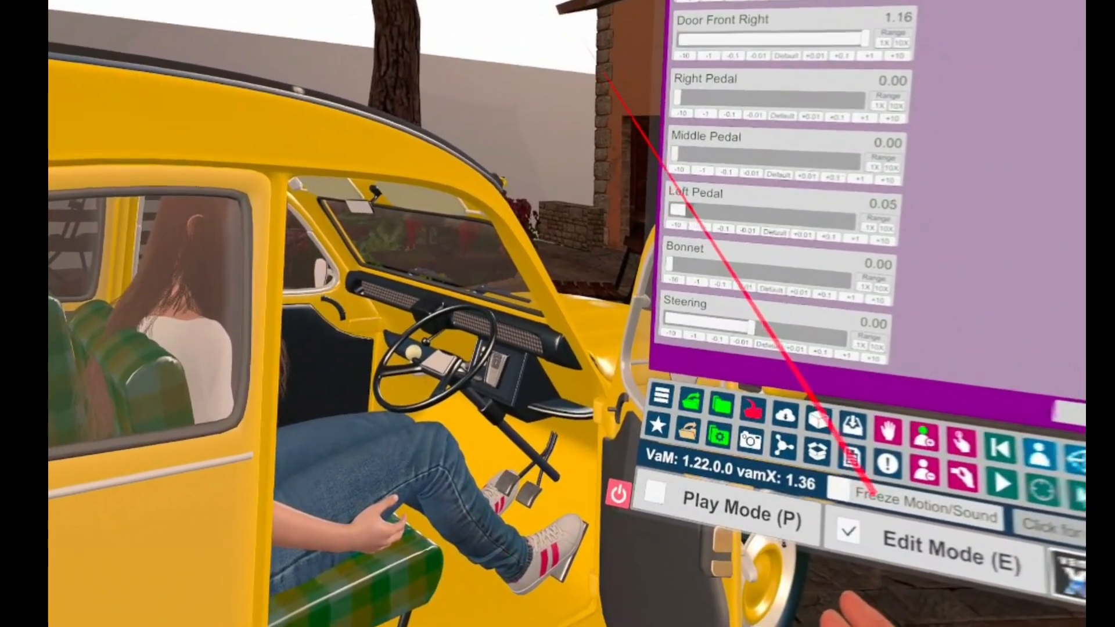
pyautogui.moveTo(680, 203)
pyautogui.mouseDown()
pyautogui.moveTo(859, 216)
pyautogui.moveTo(678, 202)
pyautogui.mouseUp()
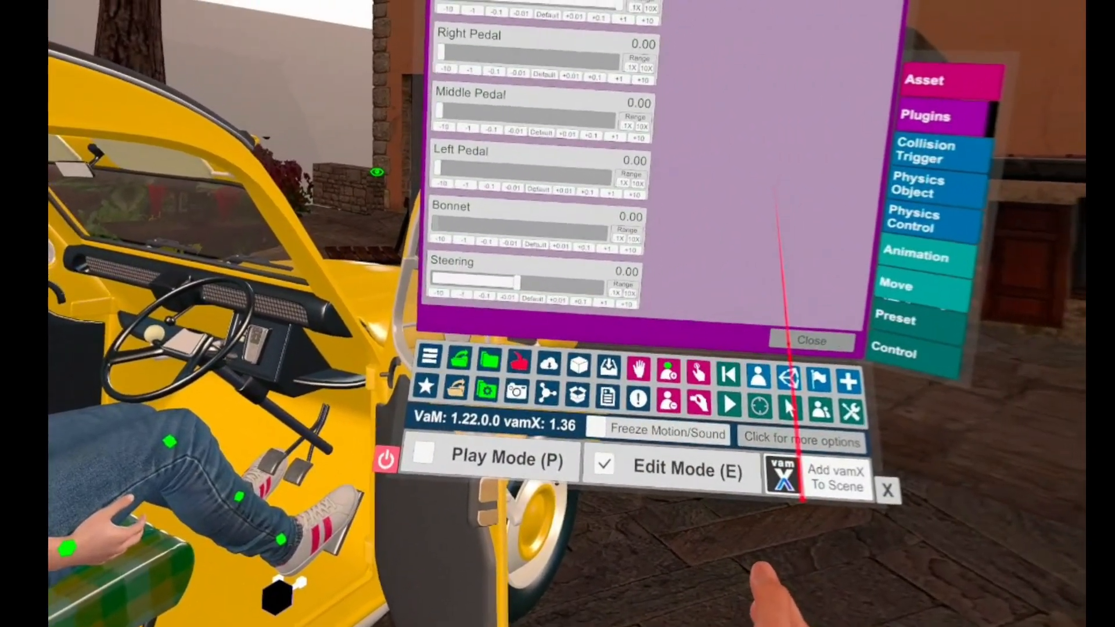
pyautogui.click(795, 335)
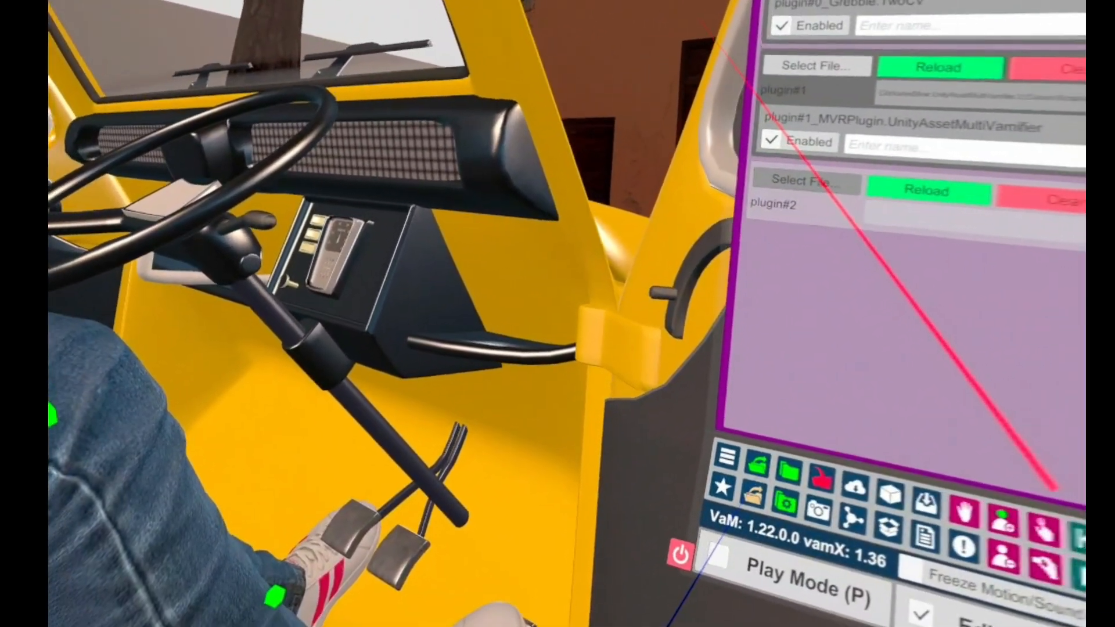
# Load VamTimeline.AtomAnimation.cslist from AcidBubbles.Timeline.287 into the car's empty plugin slot
pyautogui.click(781, 210)
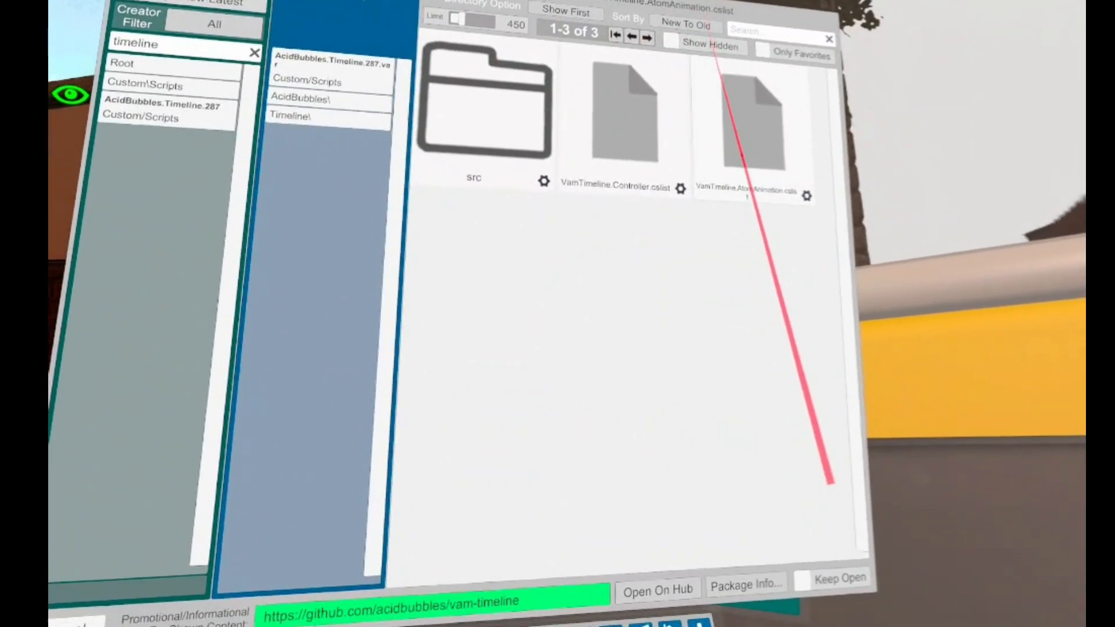
pyautogui.click(769, 150)
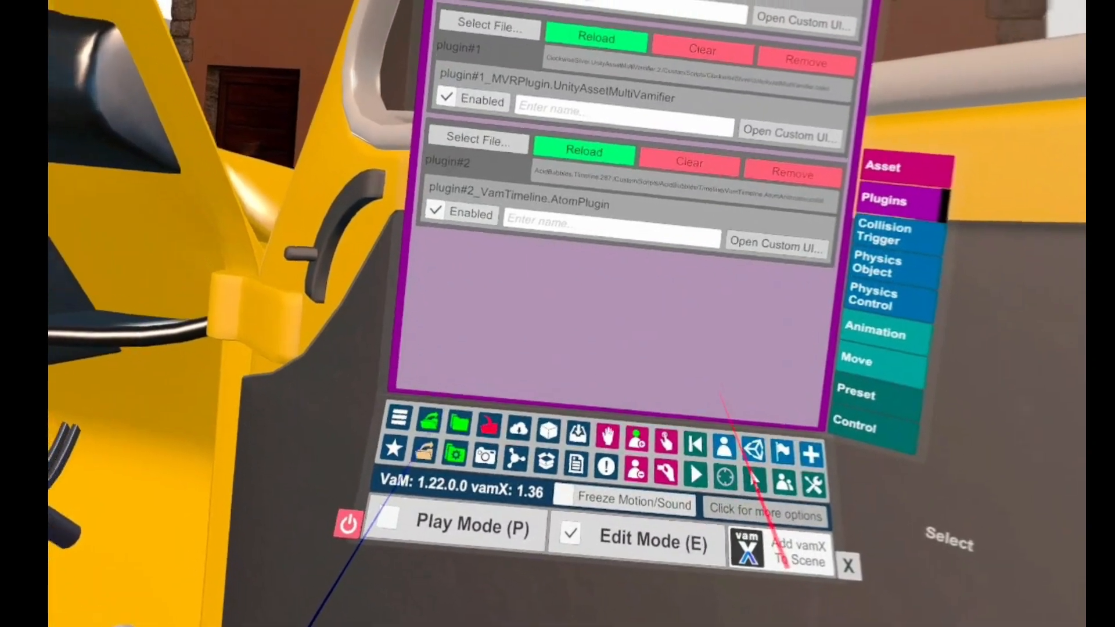
# Select the Person atom's main control and add the VamTimeline.AtomAnimation.cslist plugin from AcidBubbles.Timeline.287 to it
pyautogui.click(645, 414)
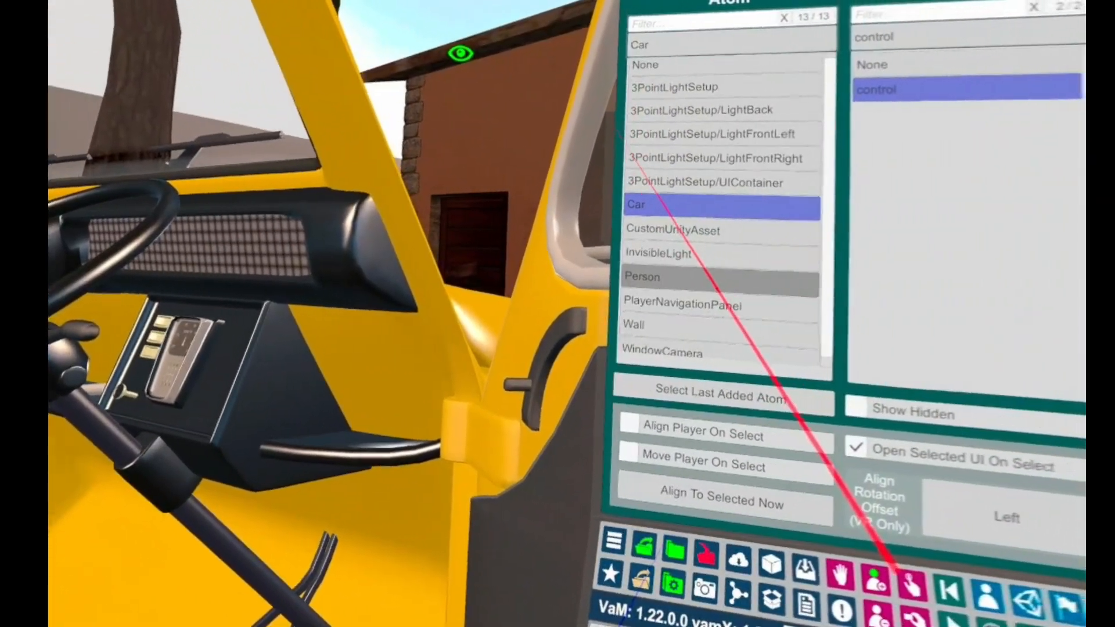
pyautogui.click(751, 282)
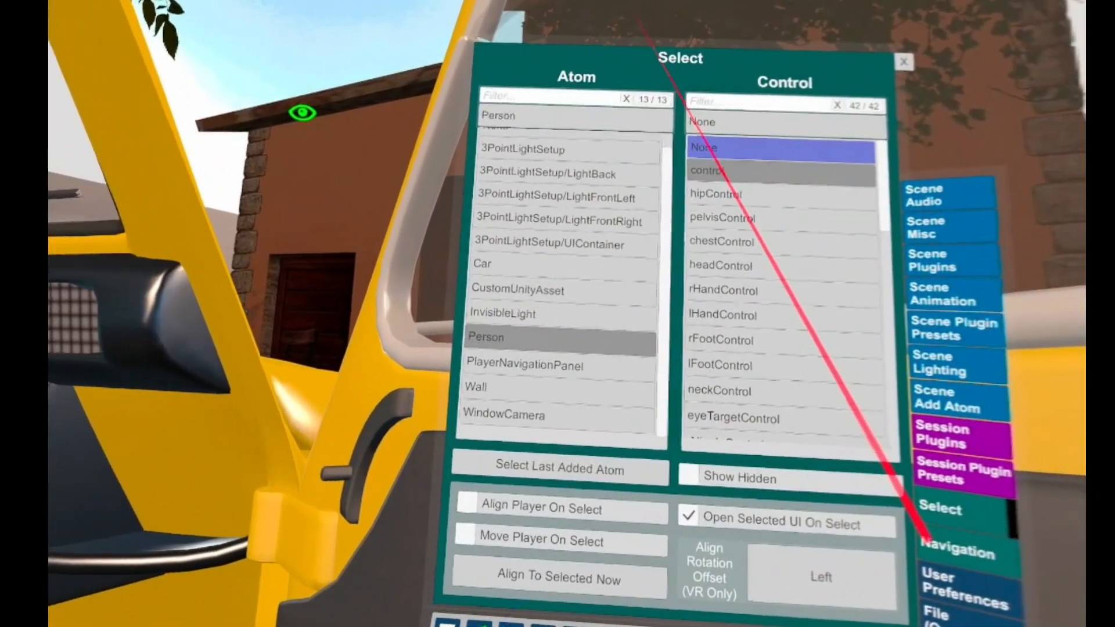
pyautogui.click(737, 169)
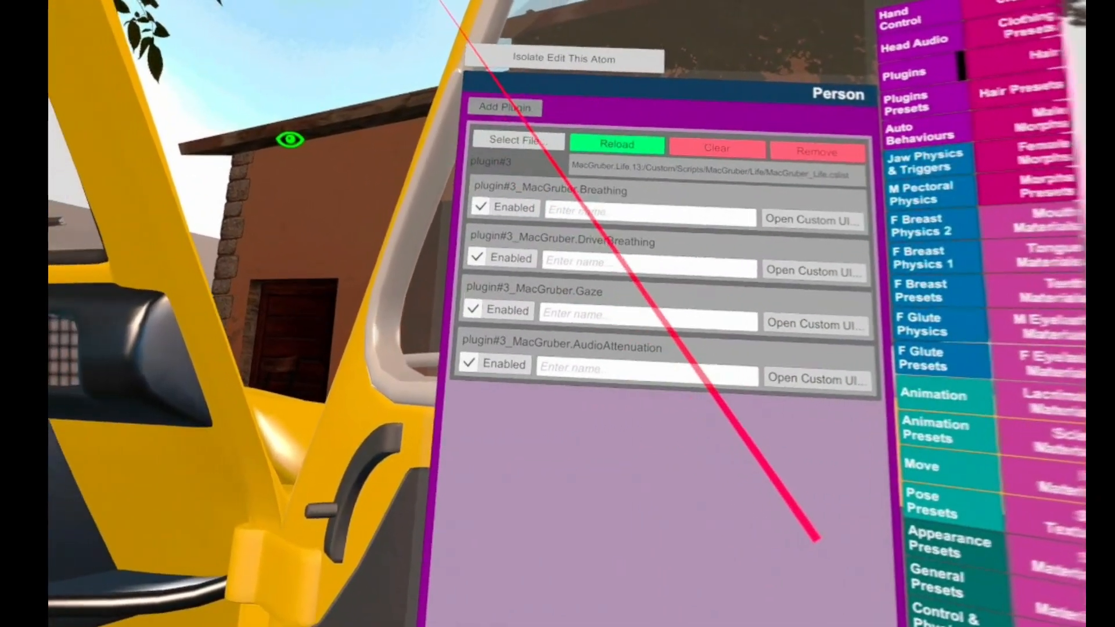
pyautogui.click(483, 104)
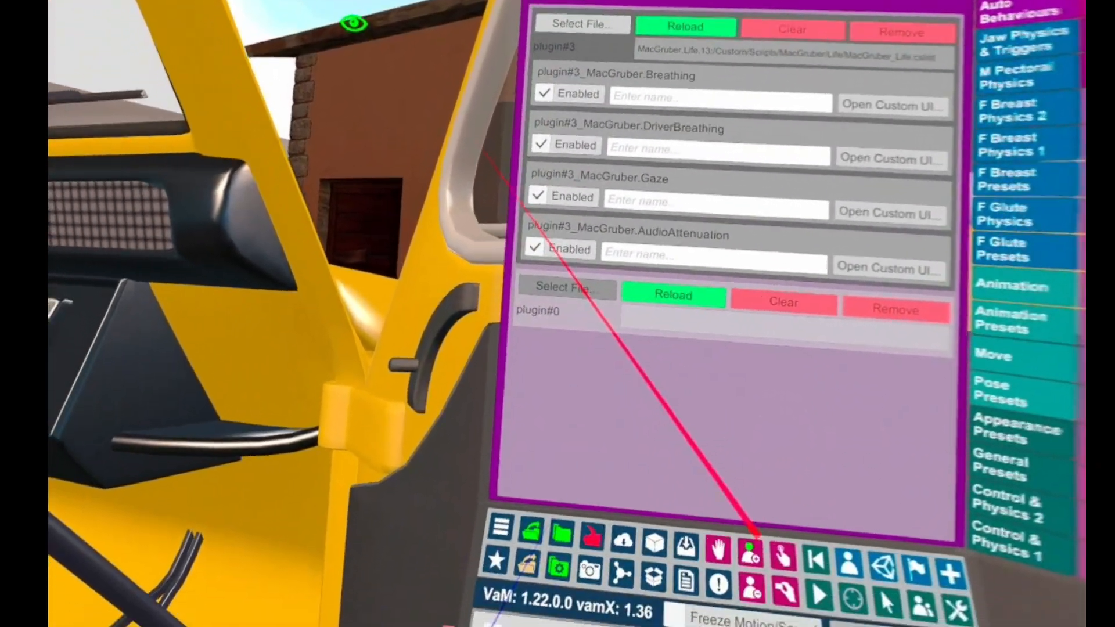
pyautogui.click(580, 289)
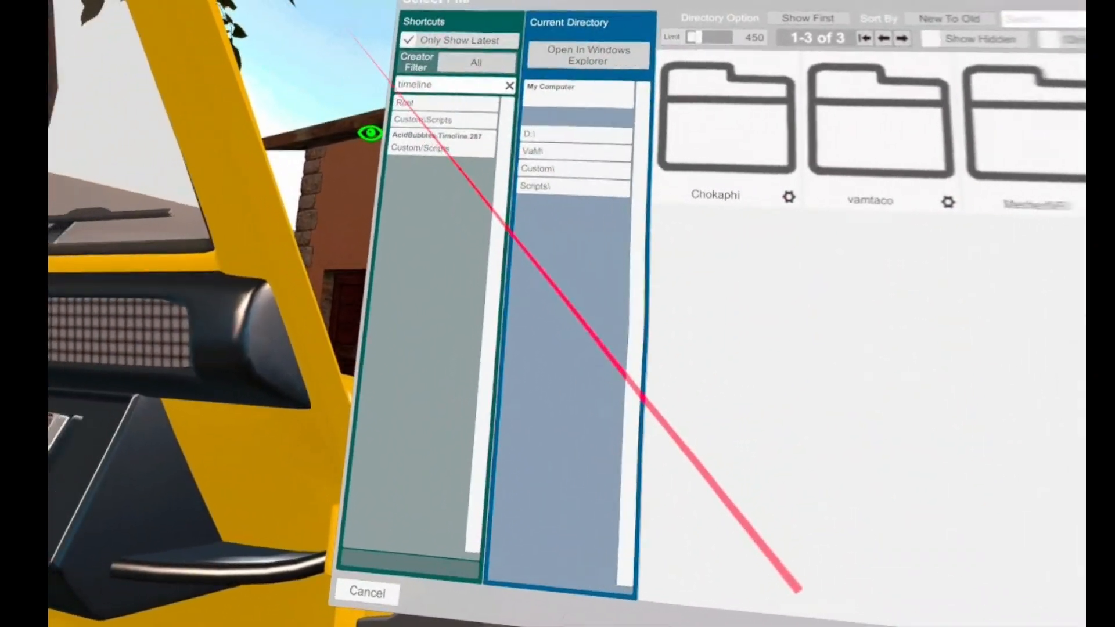
pyautogui.click(441, 141)
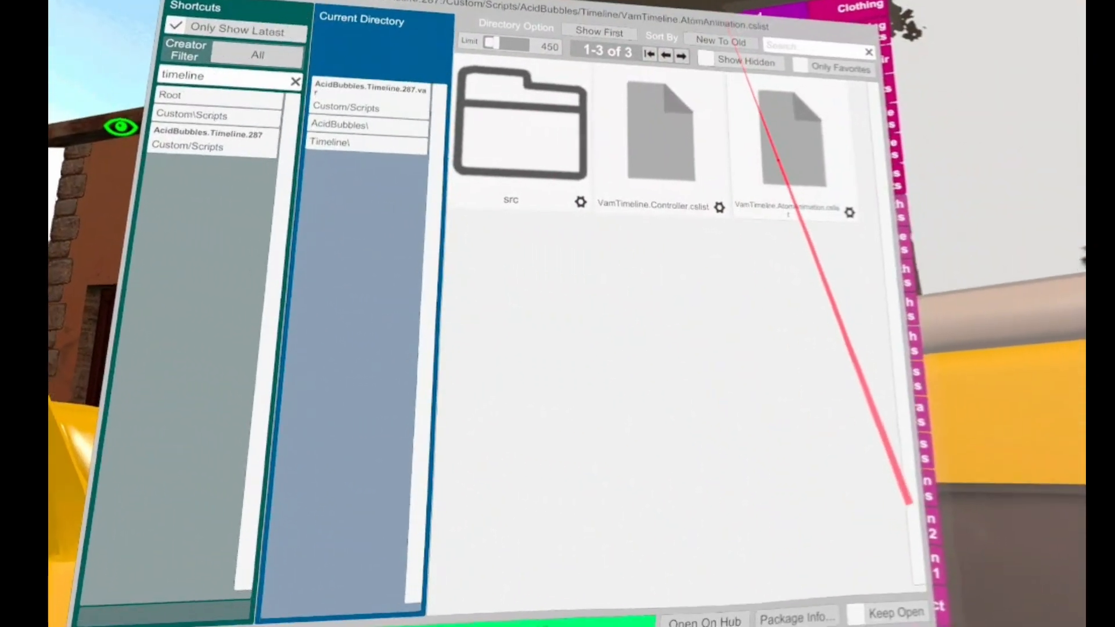
pyautogui.click(785, 140)
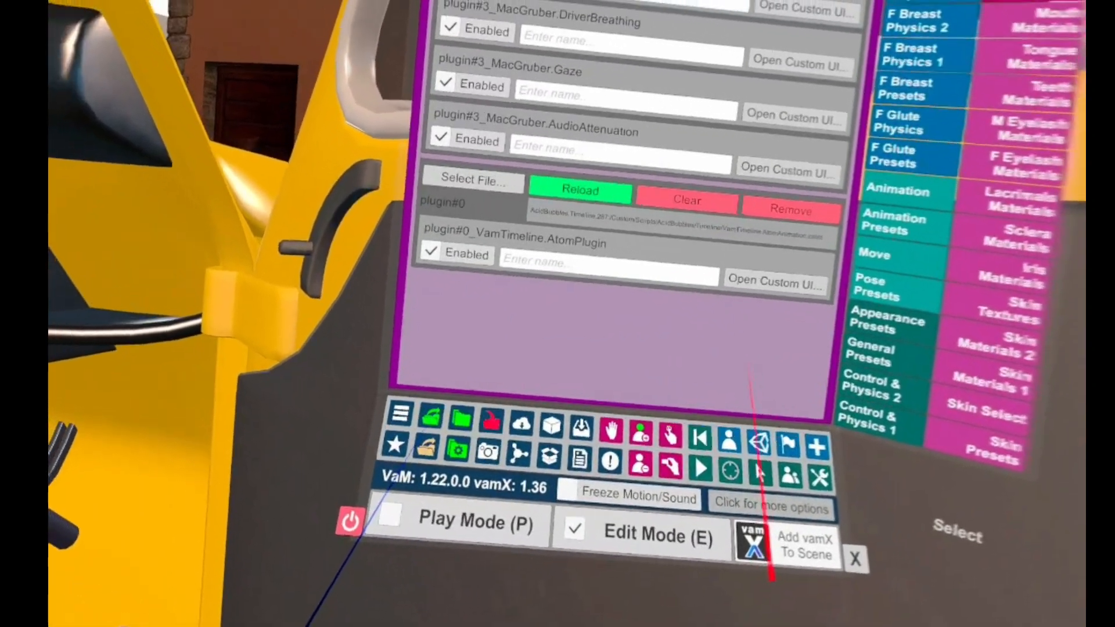
# Open the Timeline plugin of the Car atom and create an animation named "pump"
pyautogui.click(759, 473)
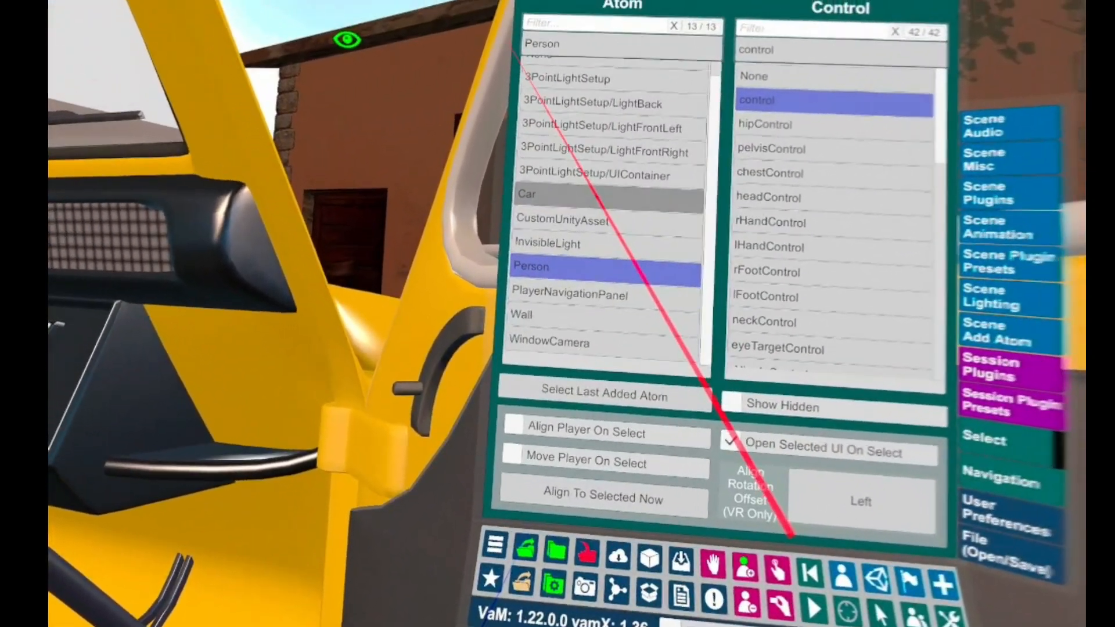
pyautogui.click(591, 194)
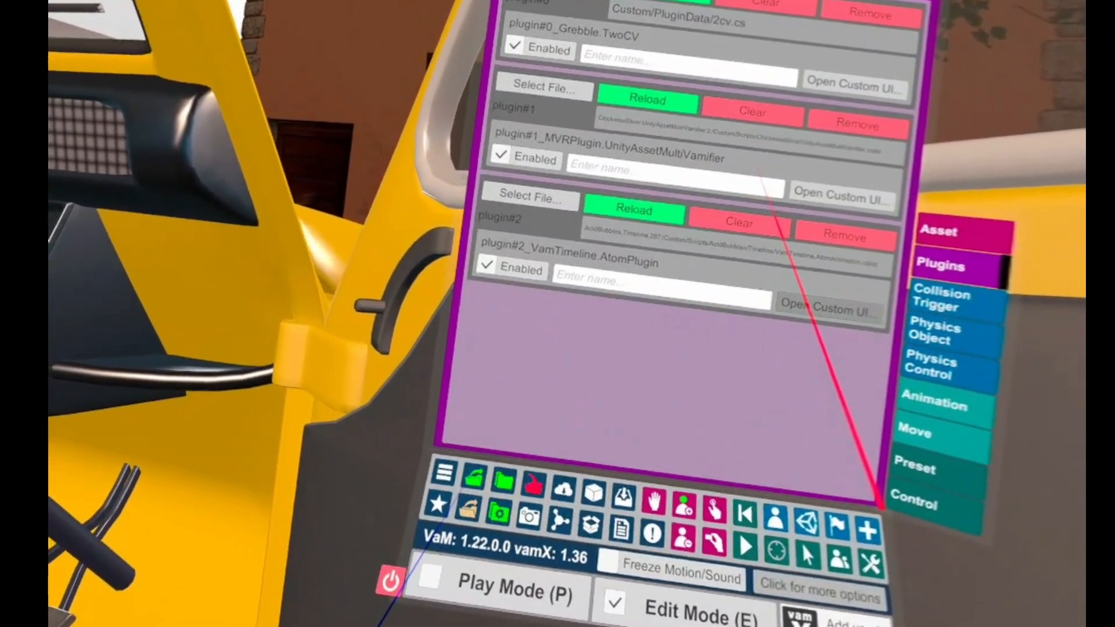
pyautogui.click(798, 314)
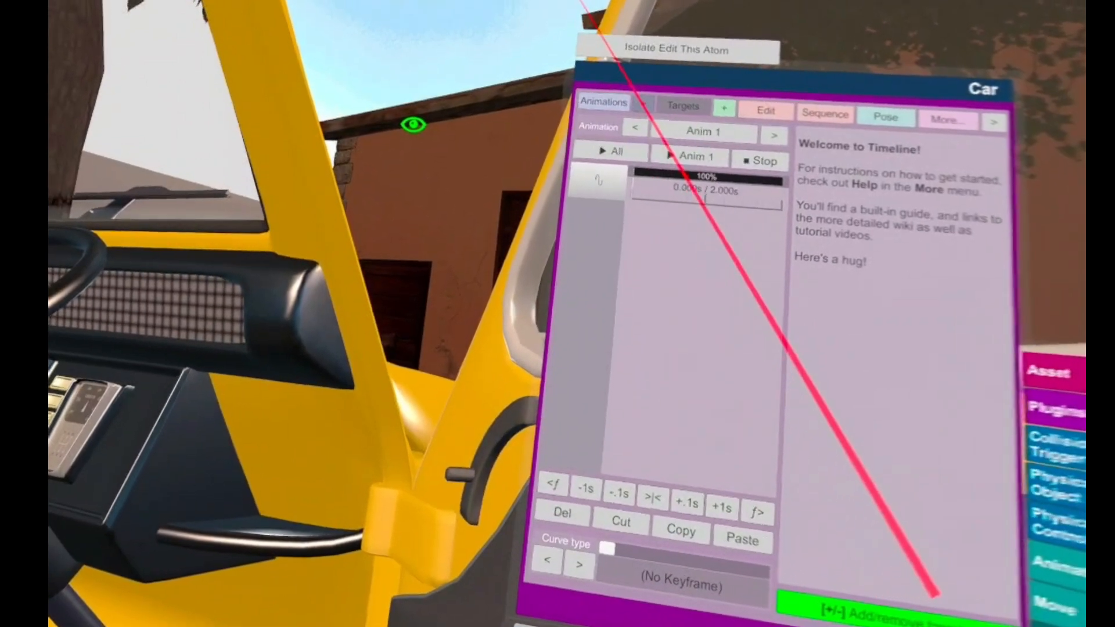
pyautogui.click(643, 106)
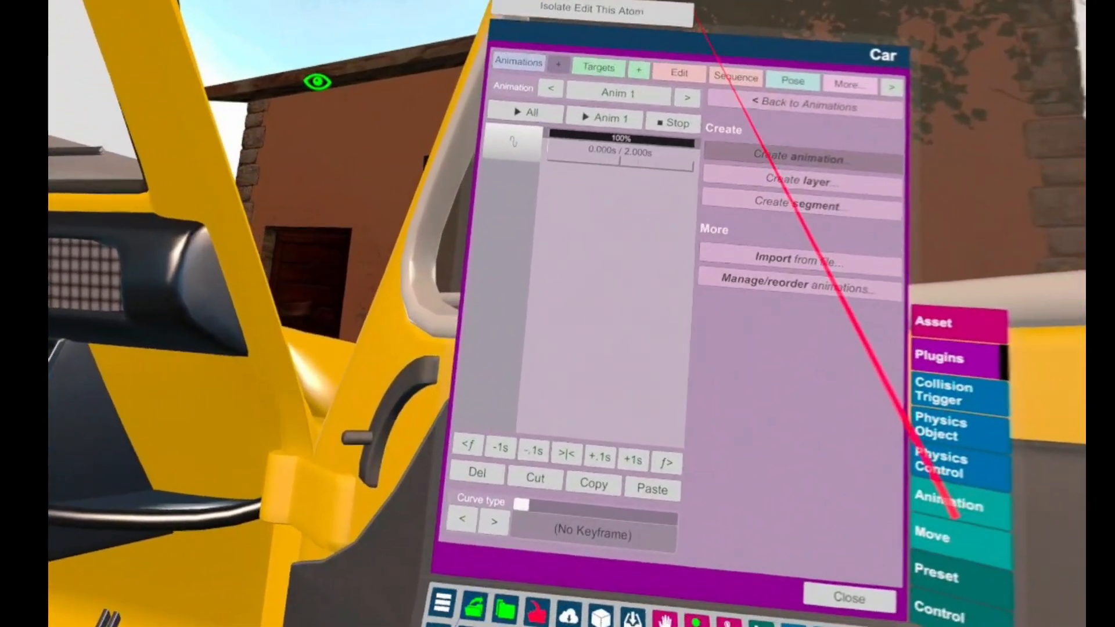
pyautogui.click(792, 161)
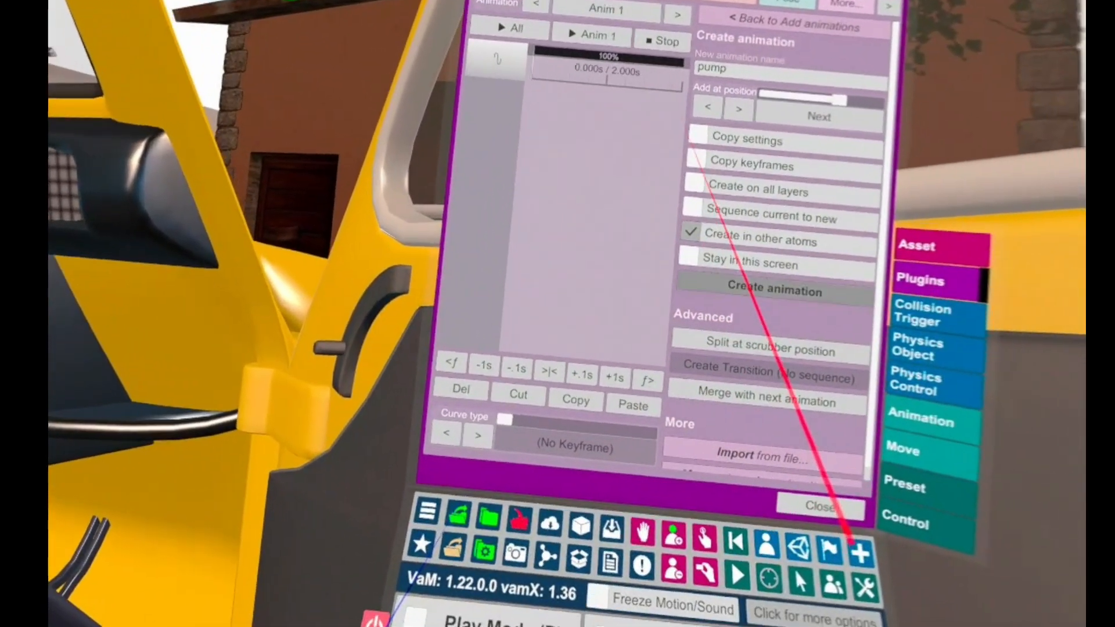
pyautogui.click(749, 288)
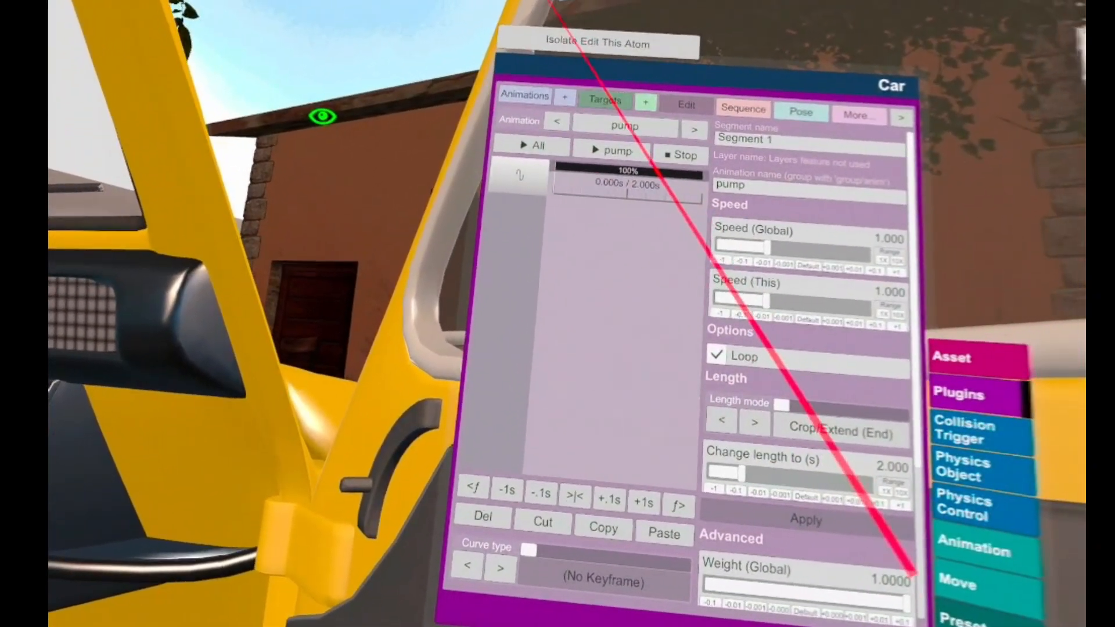
# Add the Right Pedal float param of the plugin#0_Grebble.TwoCV storable as a target of the pump animation
pyautogui.click(608, 100)
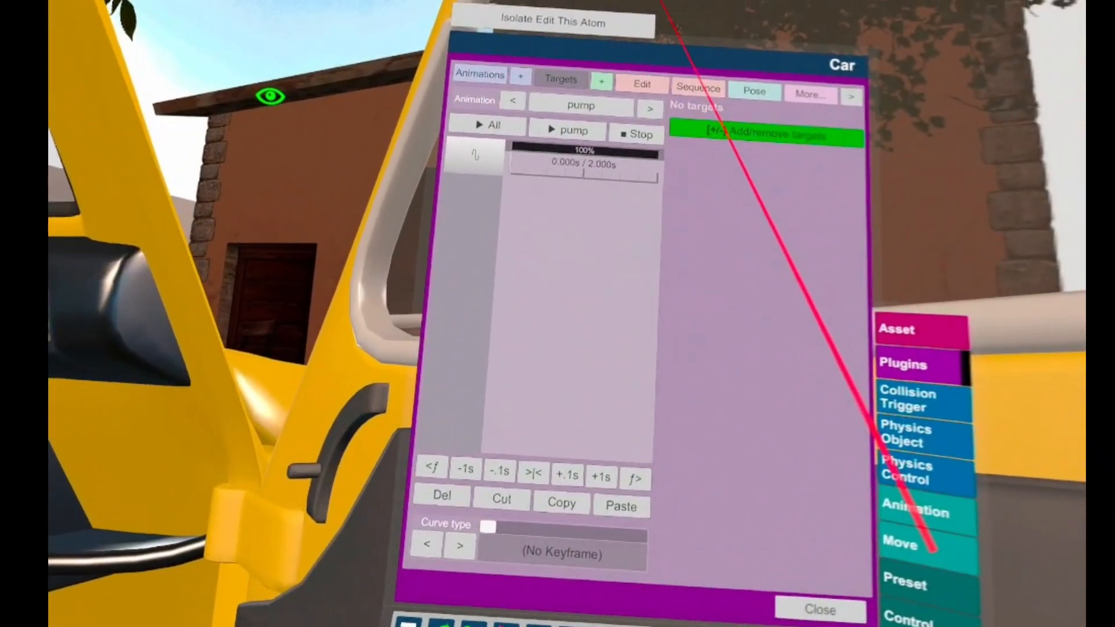
pyautogui.click(724, 128)
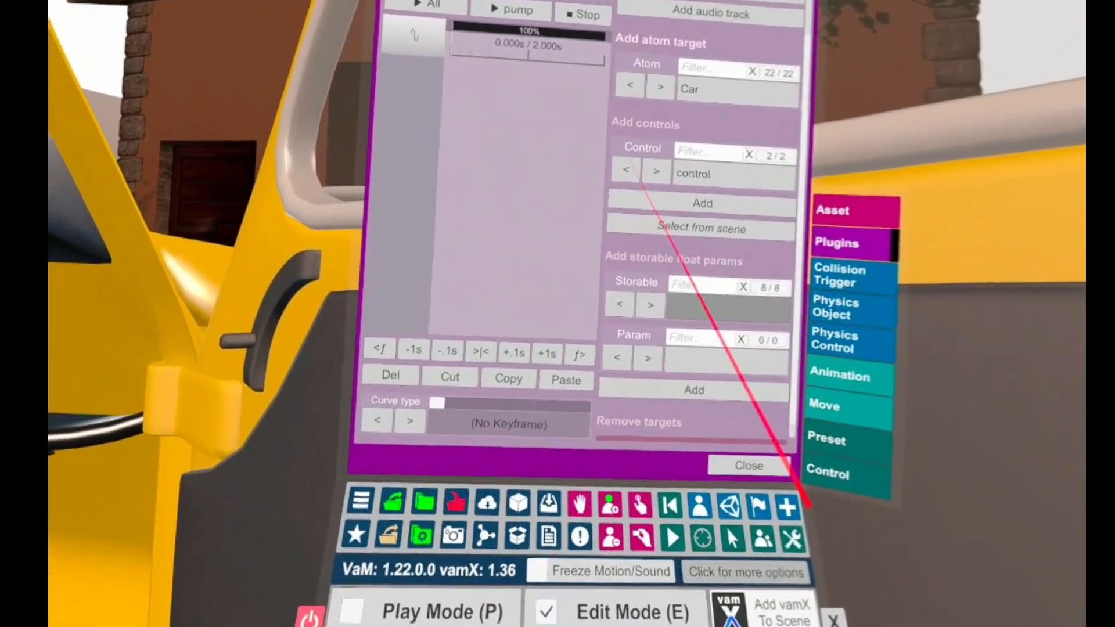
pyautogui.click(705, 230)
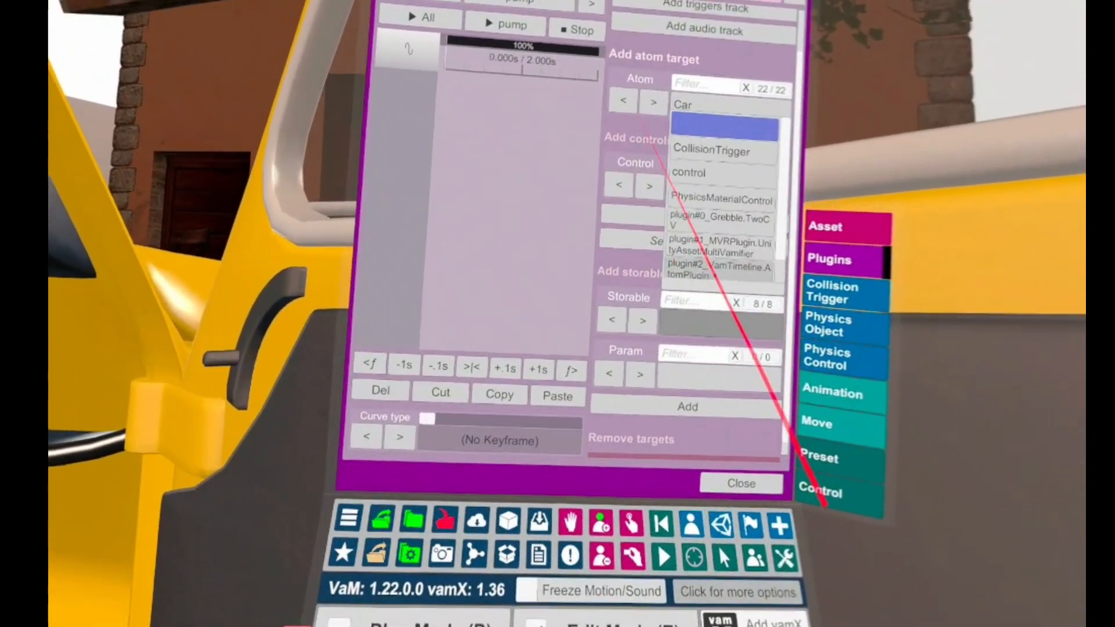
pyautogui.click(720, 220)
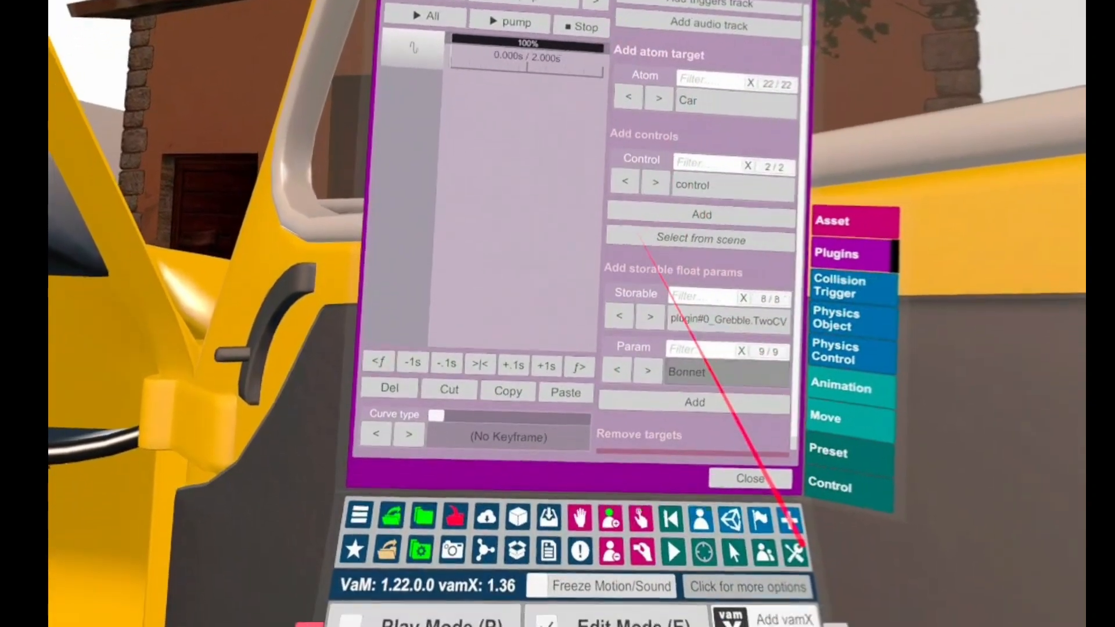
pyautogui.click(723, 416)
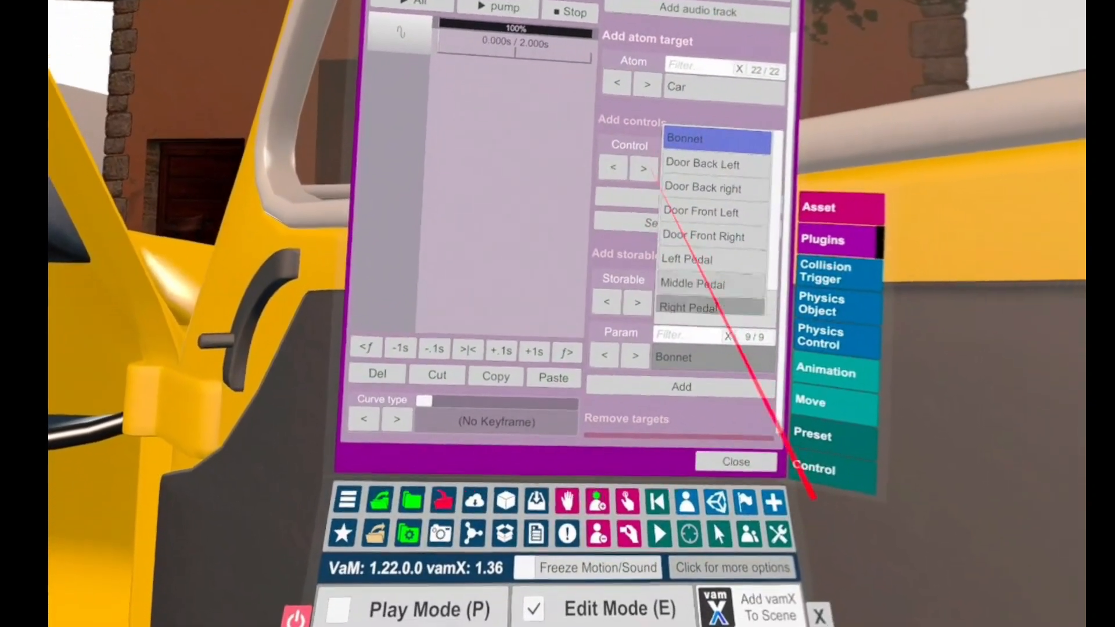
pyautogui.click(711, 307)
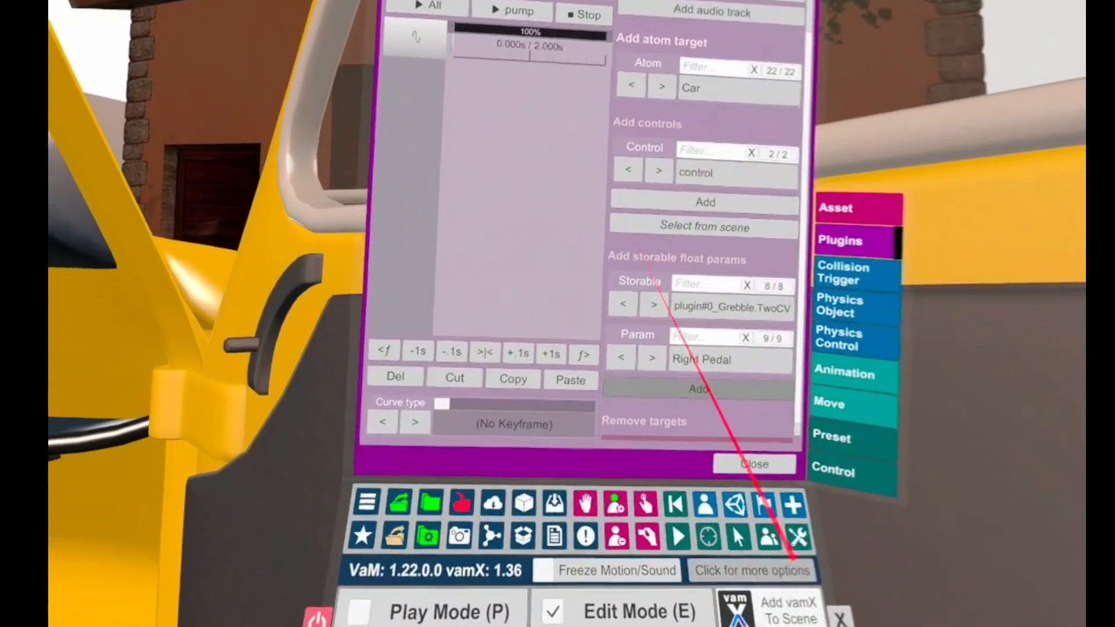
pyautogui.click(698, 388)
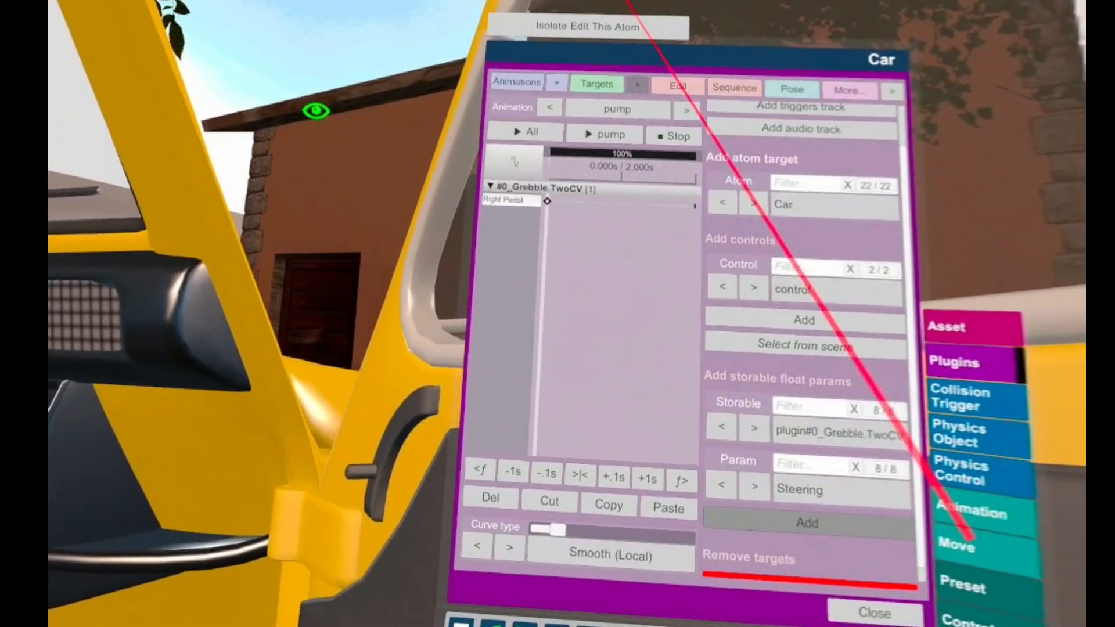
# Set a Right Pedal keyframe at 0.3 s in the pump animation
pyautogui.click(677, 86)
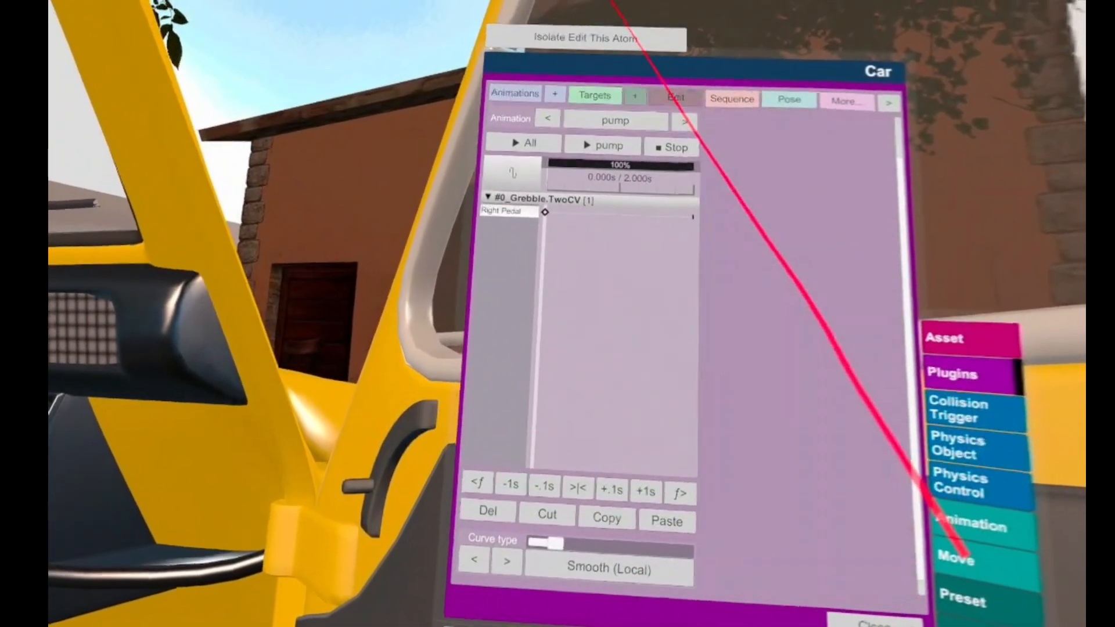
pyautogui.click(598, 111)
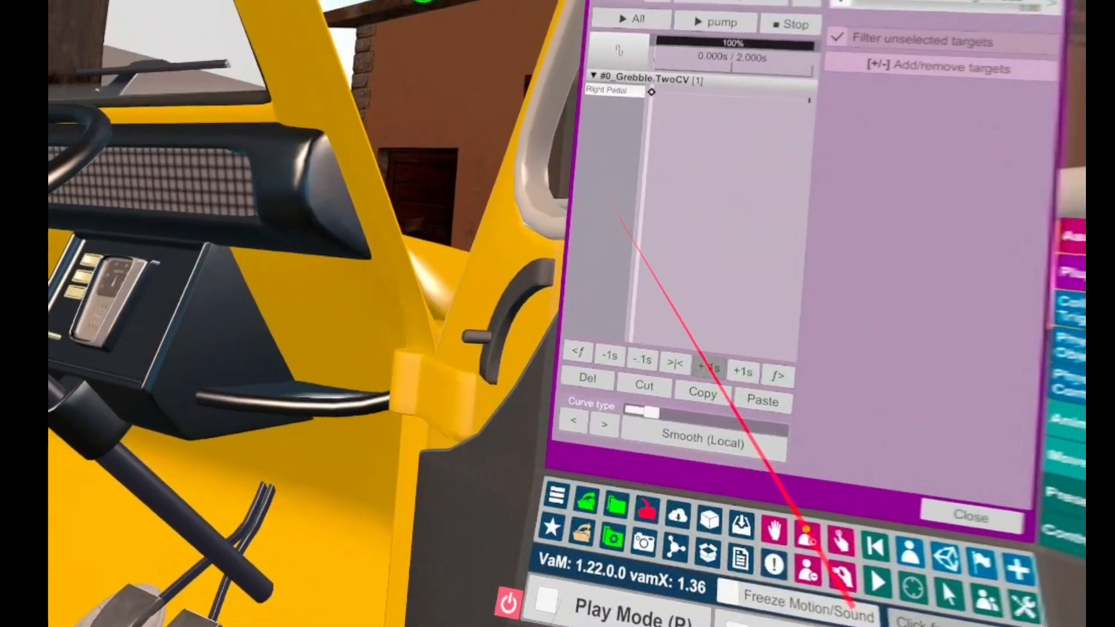
pyautogui.click(724, 315)
pyautogui.click(725, 315)
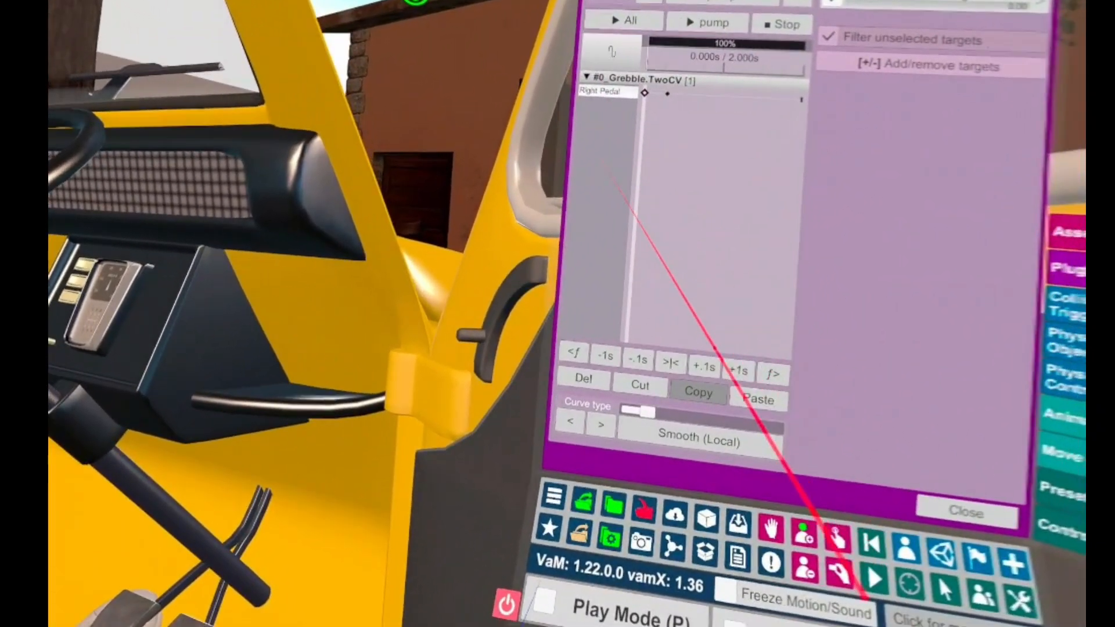
# Copy the Right Pedal's starting keyframe at 0 s to 0.6 s, 1.2 s and 1.8 s
pyautogui.click(703, 366)
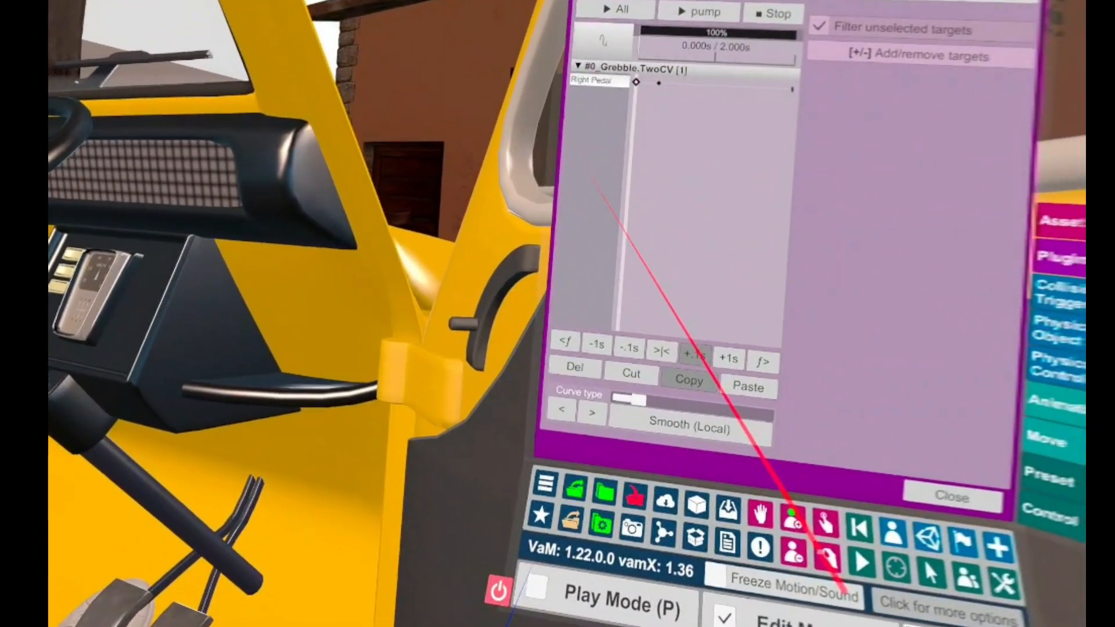
pyautogui.click(704, 366)
pyautogui.click(703, 366)
pyautogui.click(703, 366)
pyautogui.click(703, 366)
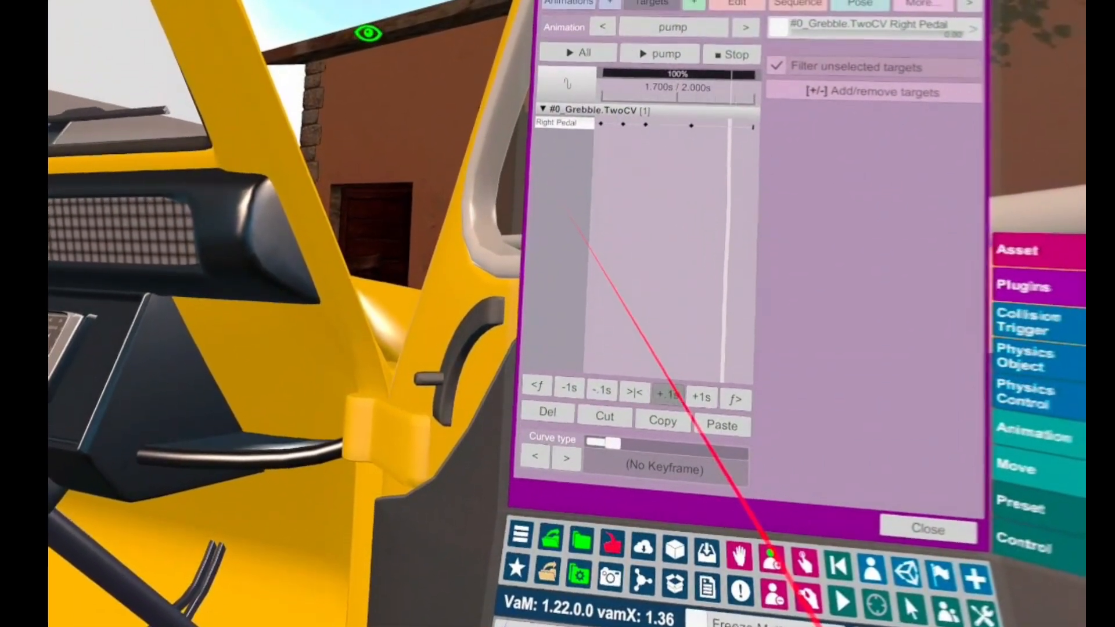
pyautogui.click(720, 420)
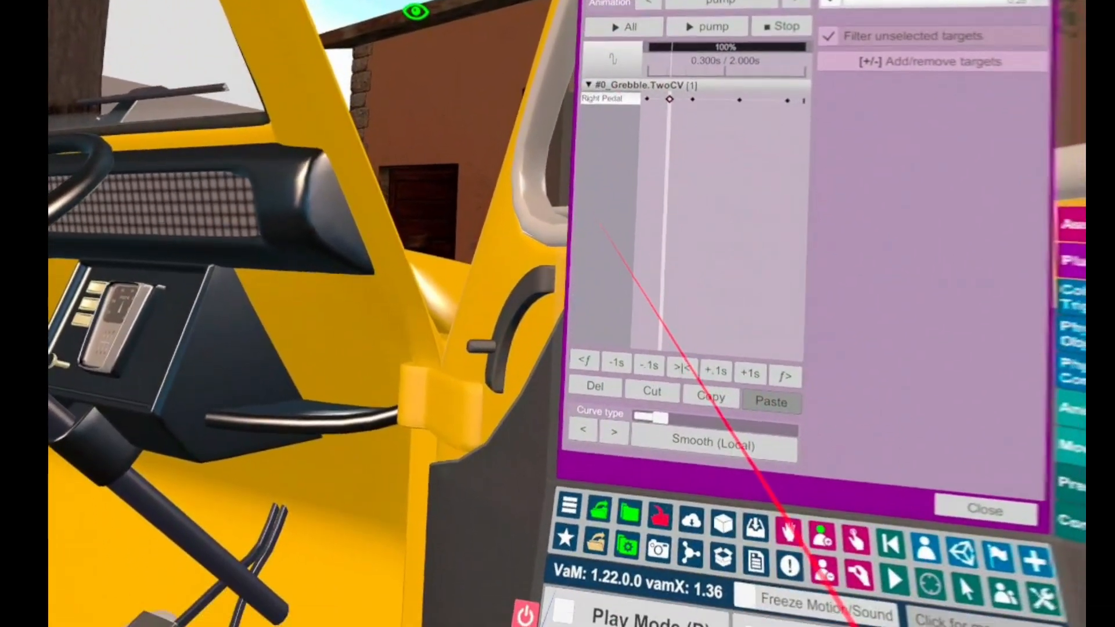
# Copy the Right Pedal's keyframe at 0.3 s to 0.9 s in the pump animation
pyautogui.click(704, 383)
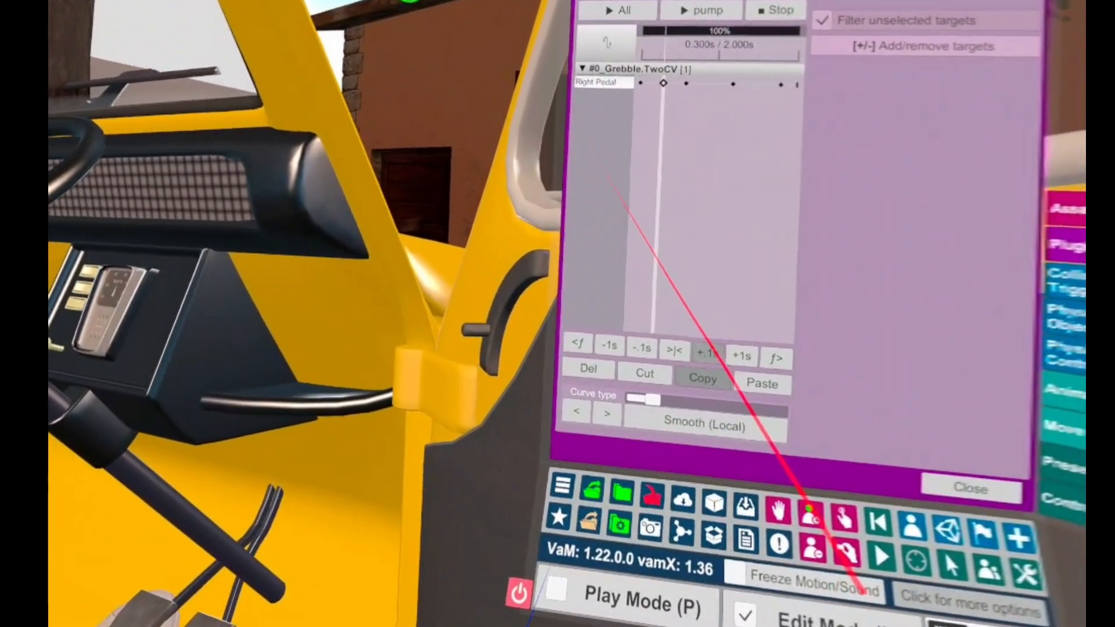
pyautogui.click(712, 352)
pyautogui.click(712, 355)
pyautogui.click(708, 360)
pyautogui.click(706, 365)
pyautogui.click(705, 365)
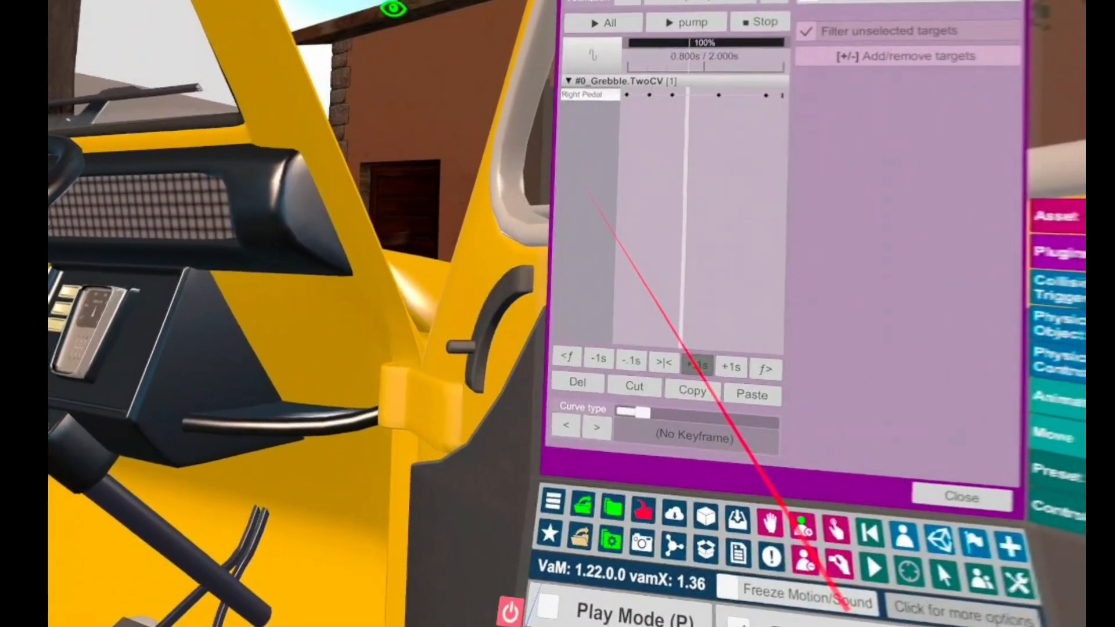
pyautogui.click(705, 366)
pyautogui.click(704, 366)
pyautogui.click(731, 397)
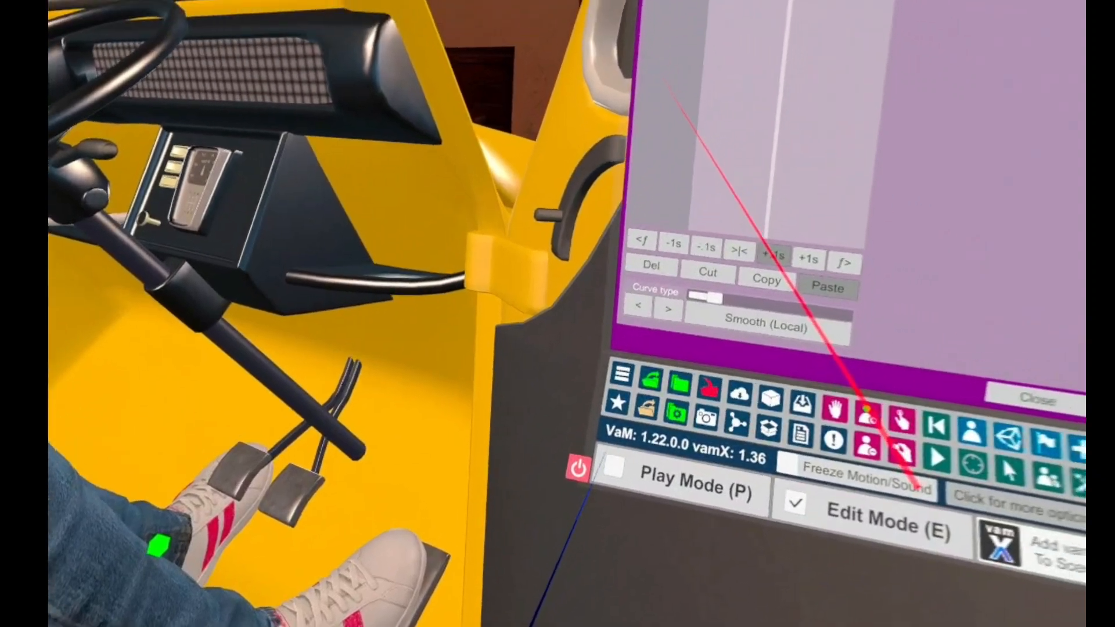
# Paste the copied Right Pedal keyframe at 1.5 s and preview the pump animation from its start
pyautogui.click(759, 267)
pyautogui.click(740, 288)
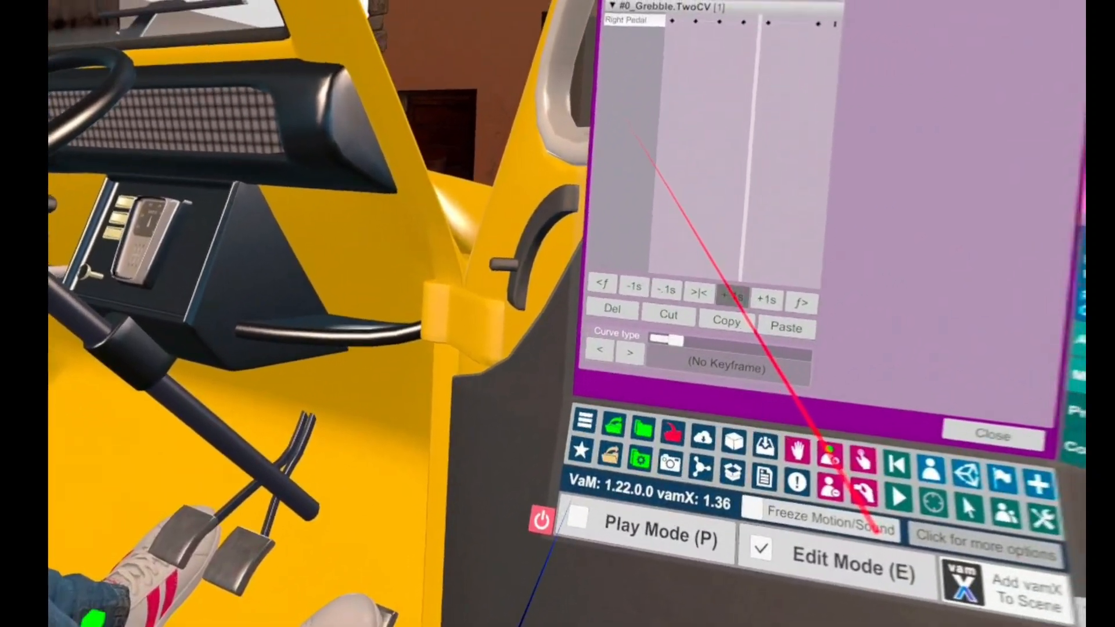
pyautogui.click(729, 302)
pyautogui.click(720, 313)
pyautogui.click(710, 325)
pyautogui.click(704, 335)
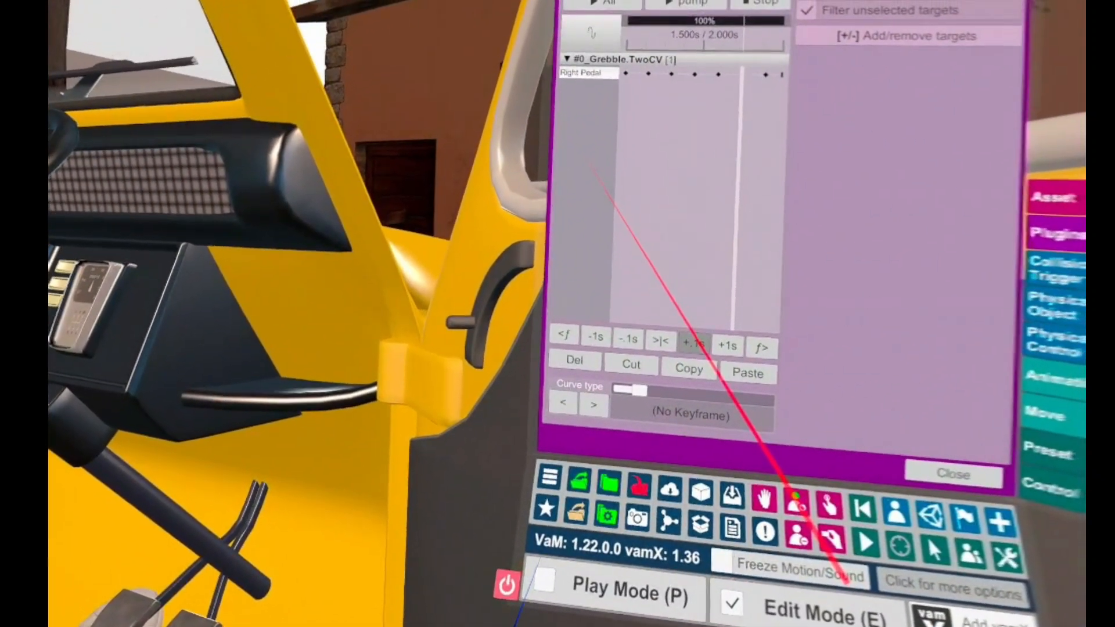
pyautogui.click(751, 368)
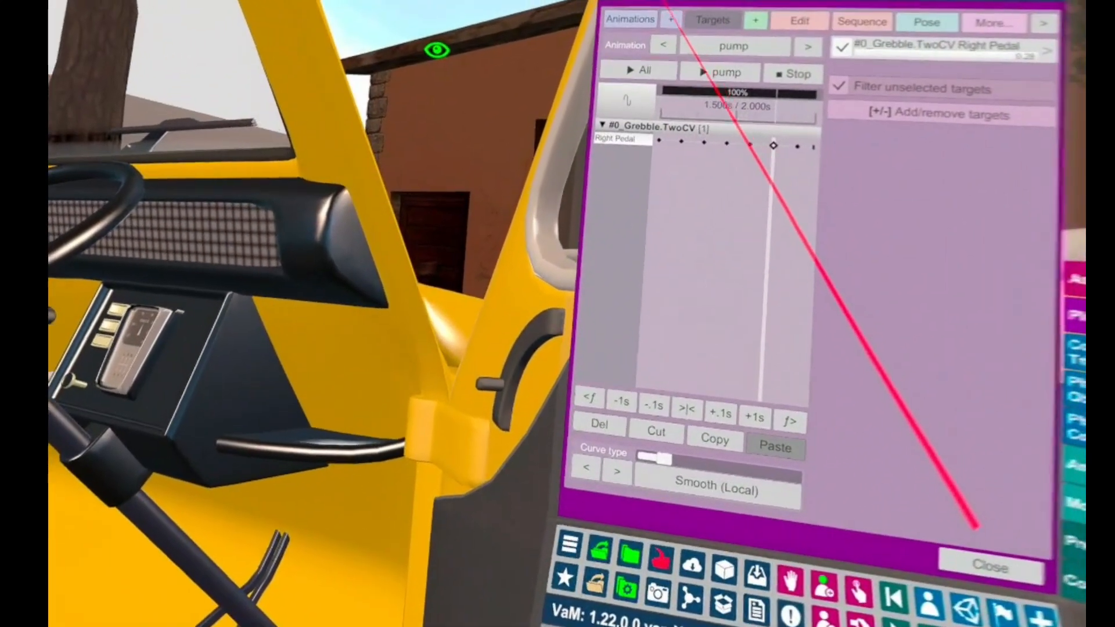
pyautogui.click(663, 105)
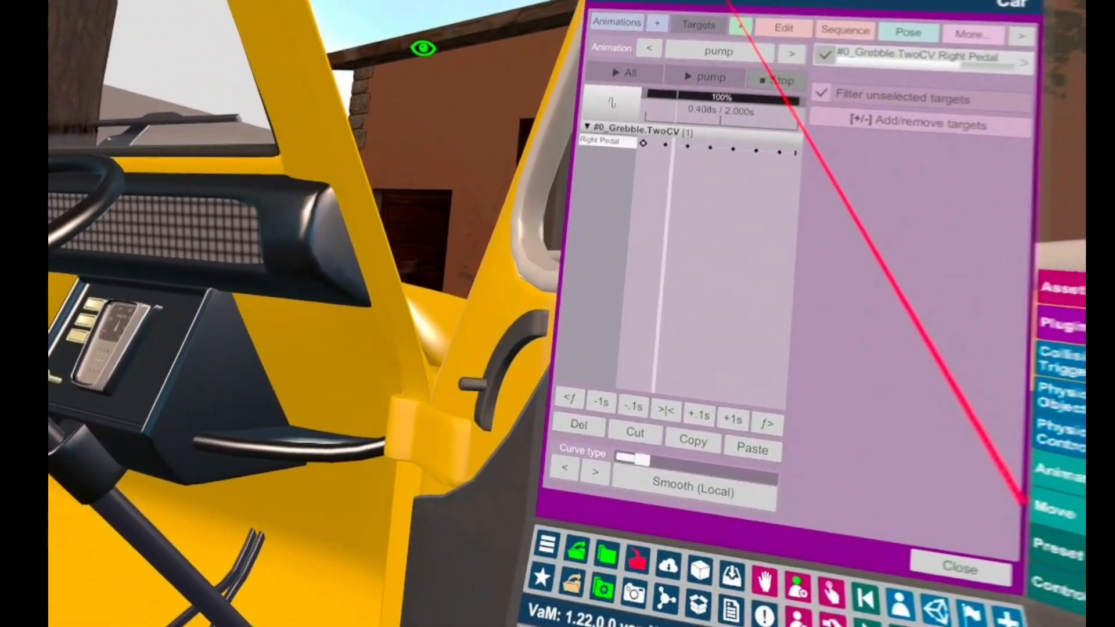
pyautogui.click(746, 109)
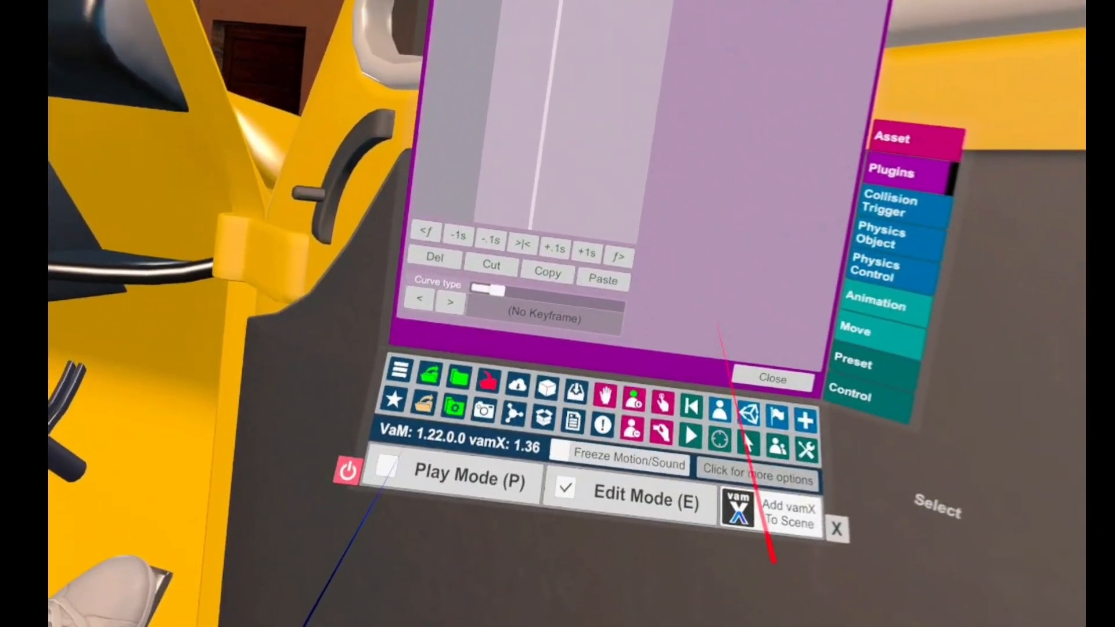
# Select the Person atom's main control and open the custom UI of its Timeline plugin
pyautogui.click(748, 443)
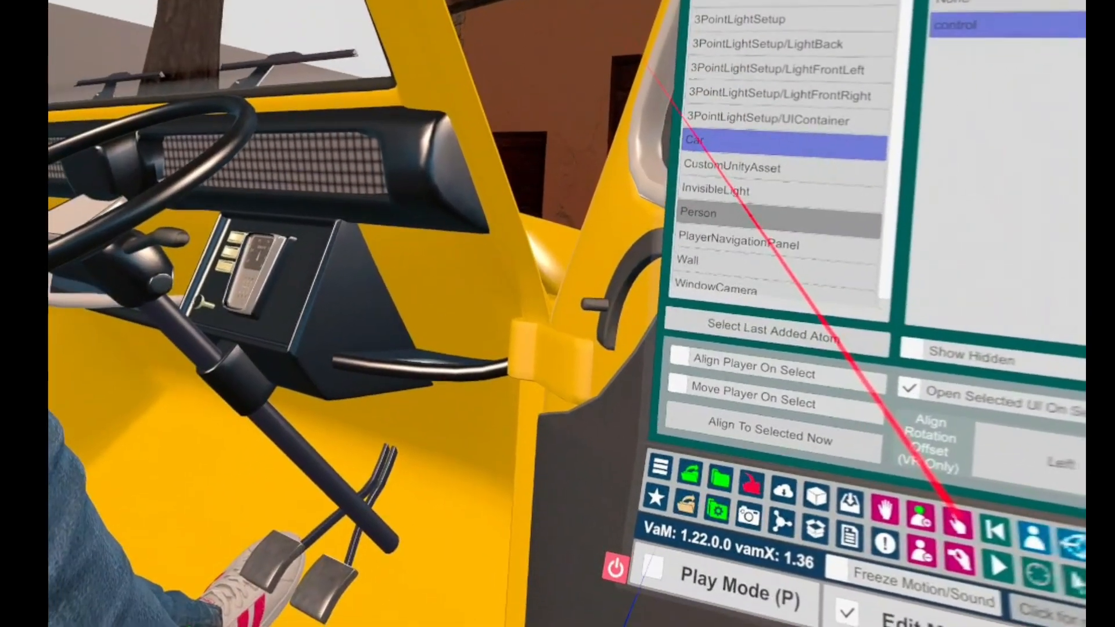
pyautogui.click(743, 224)
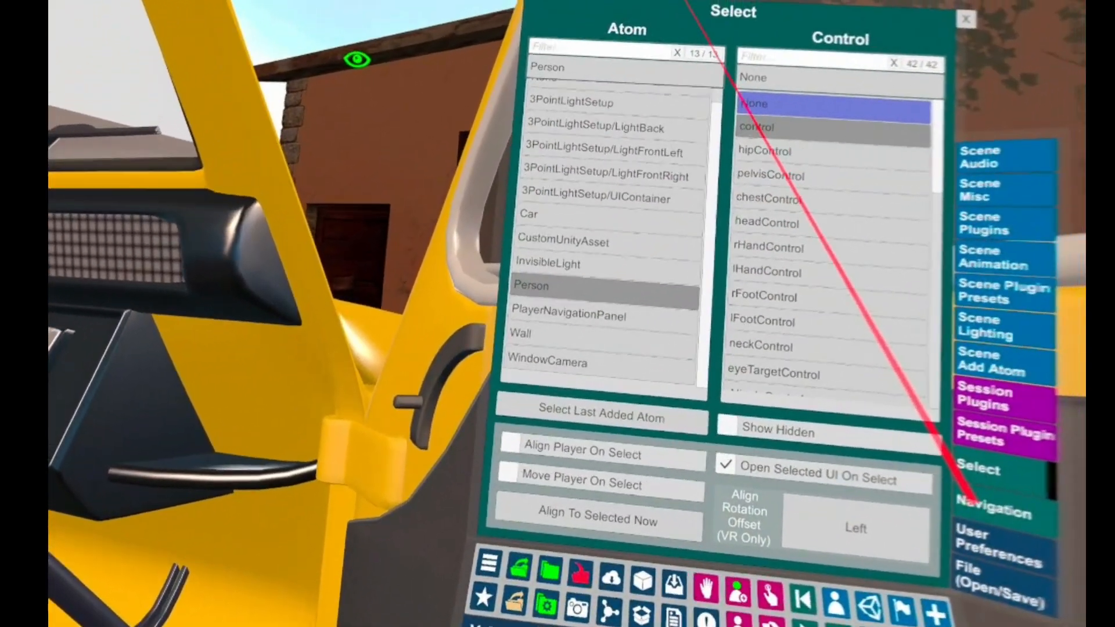
pyautogui.click(758, 129)
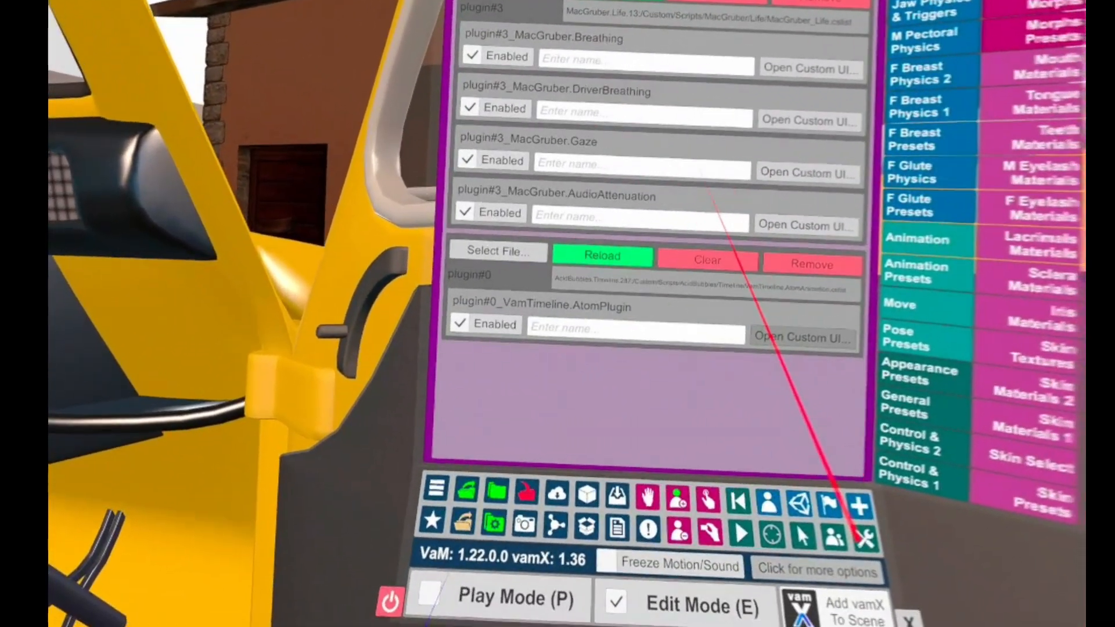
pyautogui.click(801, 337)
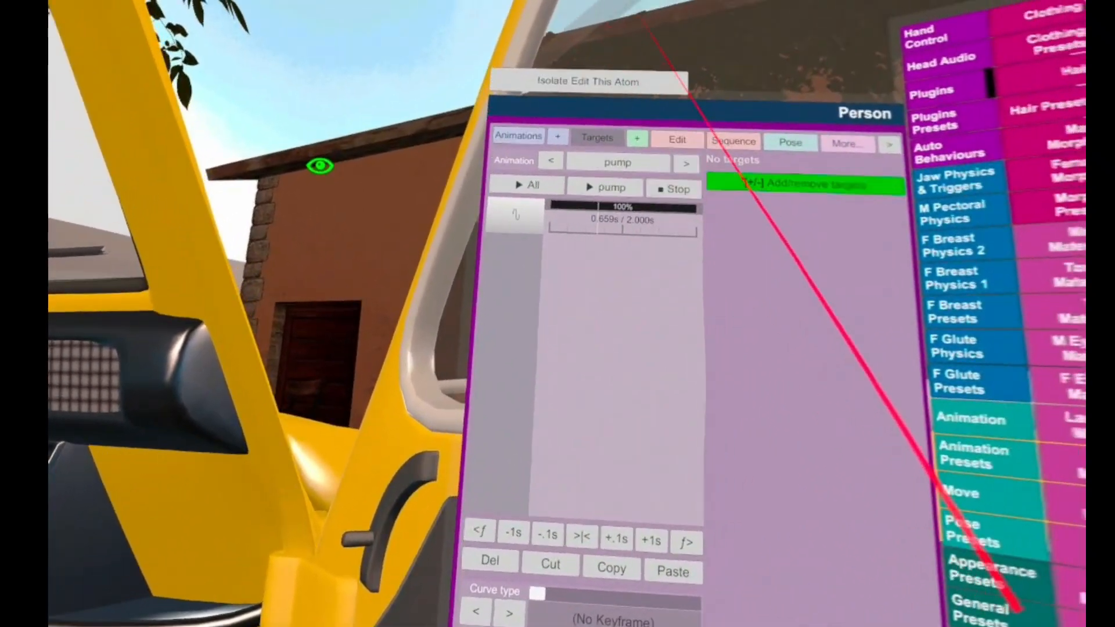
# Add the Person's rFootControl as a control target of the pump animation
pyautogui.click(734, 169)
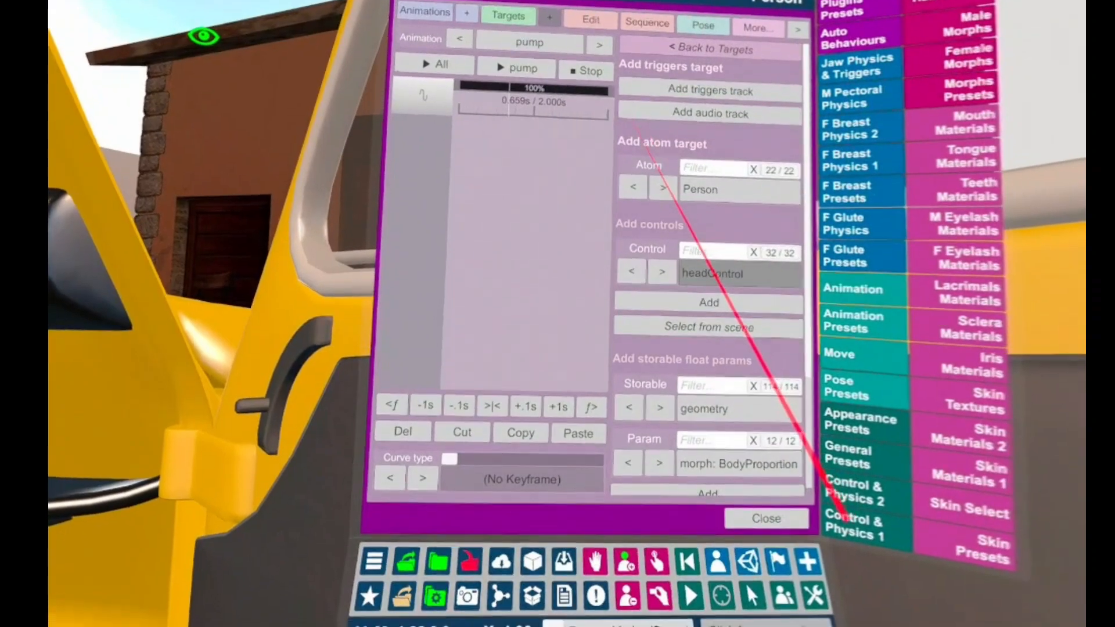
pyautogui.click(743, 285)
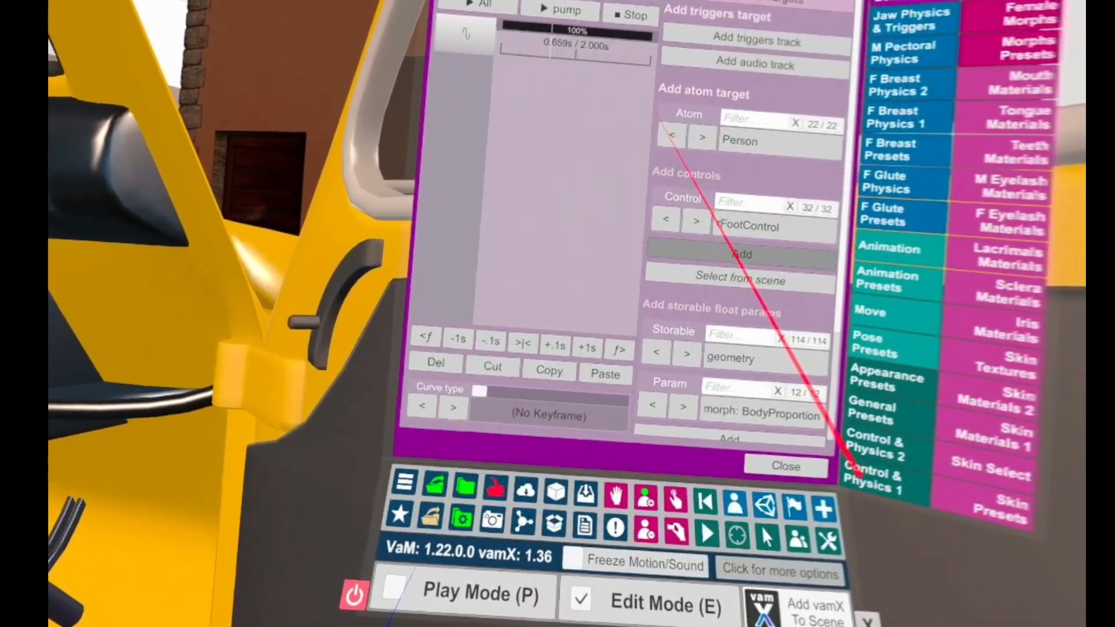
pyautogui.click(744, 254)
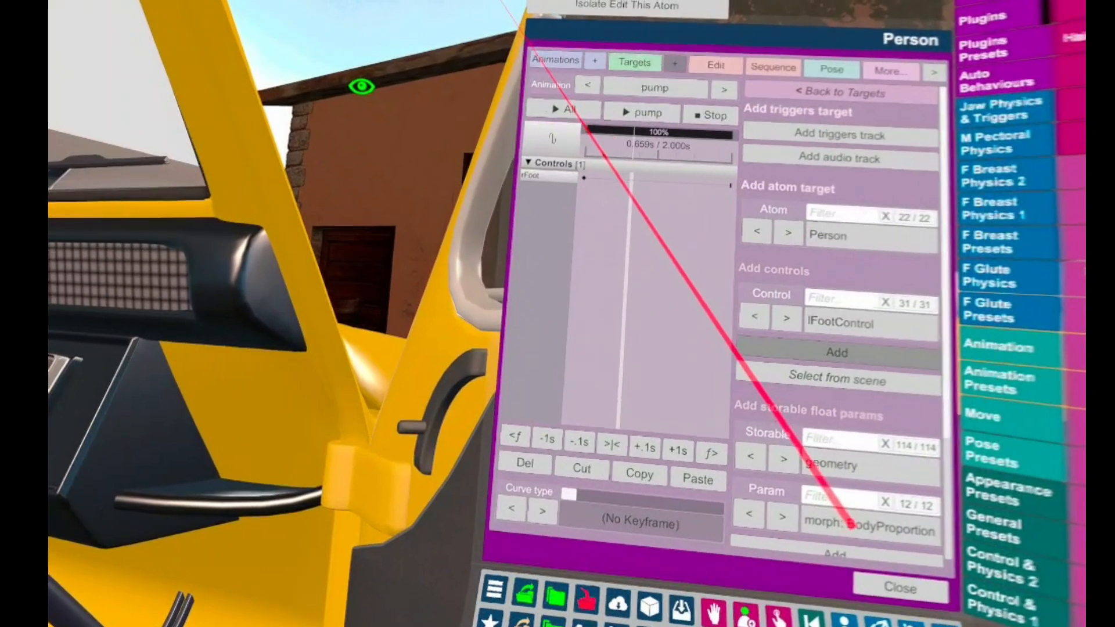
# Starting from 0 s, set a rFoot keyframe at 0.3 s in the Person's pump animation
pyautogui.click(582, 169)
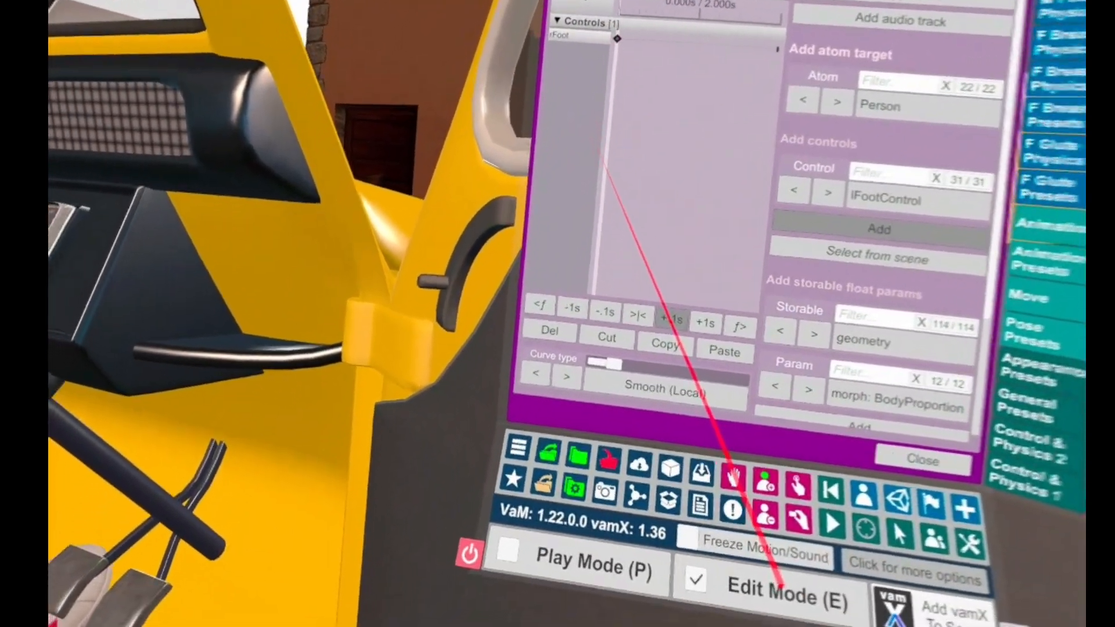
pyautogui.click(650, 359)
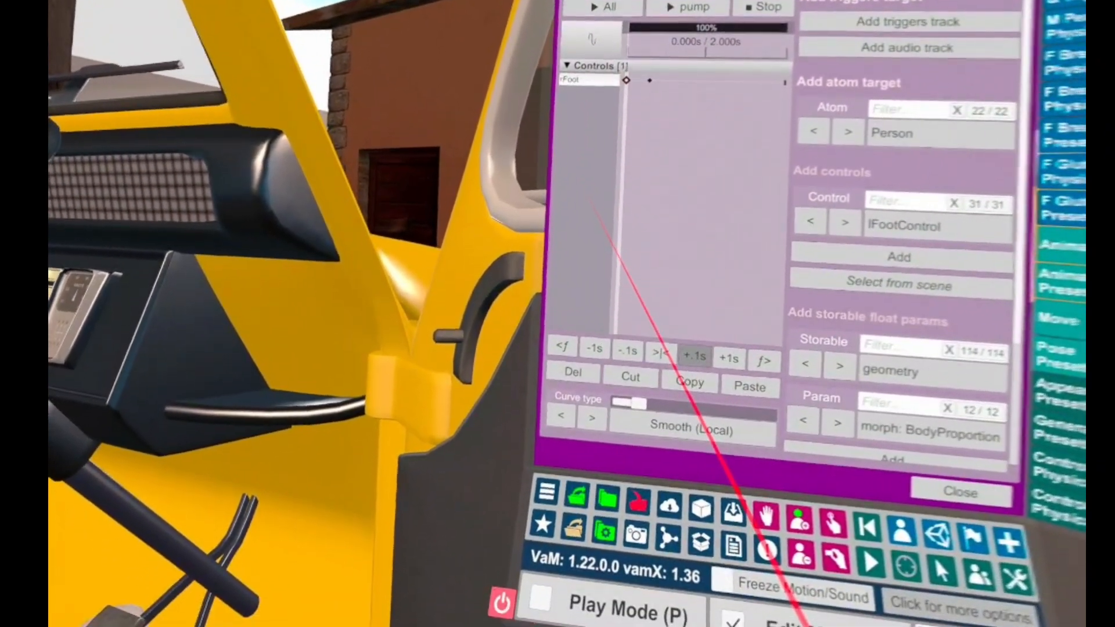
# Copy the rFoot's starting keyframe at 0 s to 0.6 s
pyautogui.click(694, 356)
pyautogui.click(704, 372)
pyautogui.click(705, 372)
pyautogui.click(705, 373)
pyautogui.click(704, 373)
pyautogui.click(705, 372)
pyautogui.click(705, 373)
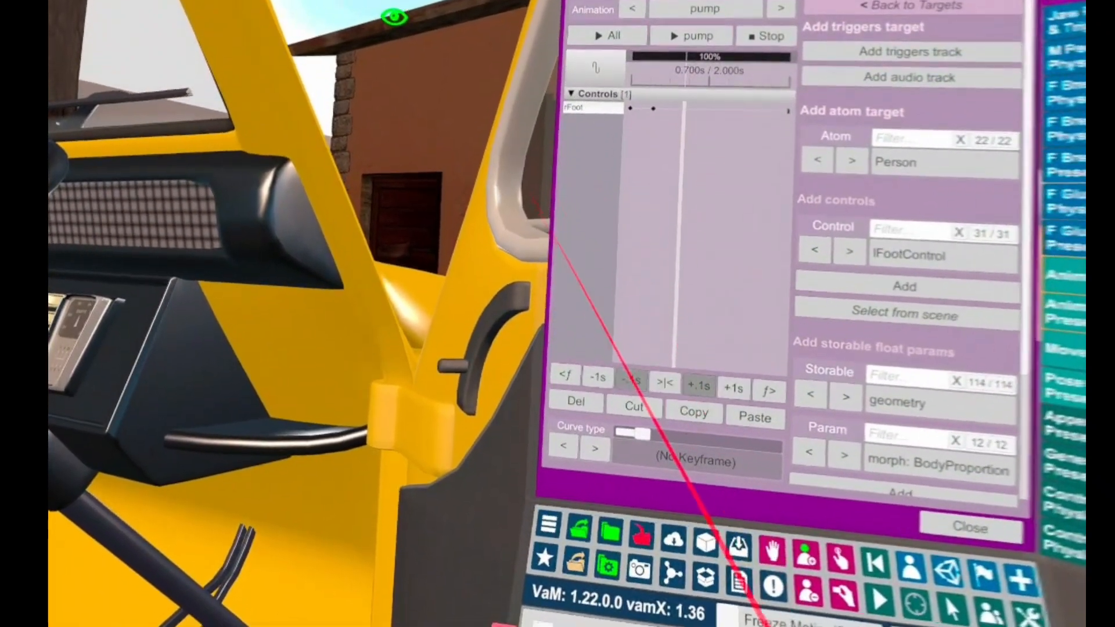
pyautogui.click(632, 381)
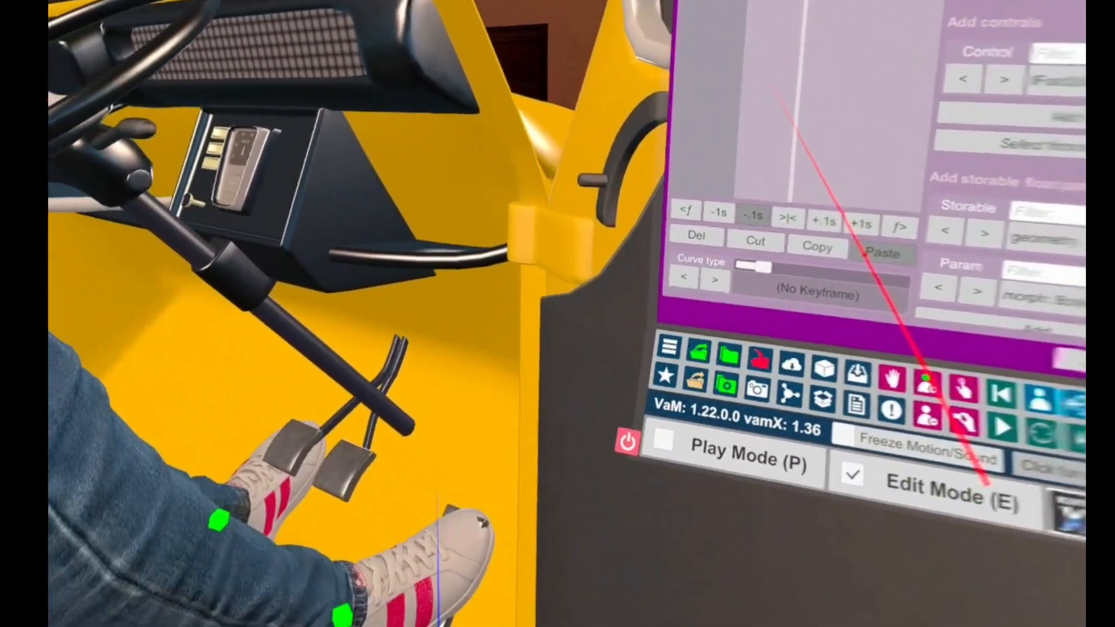
pyautogui.click(887, 234)
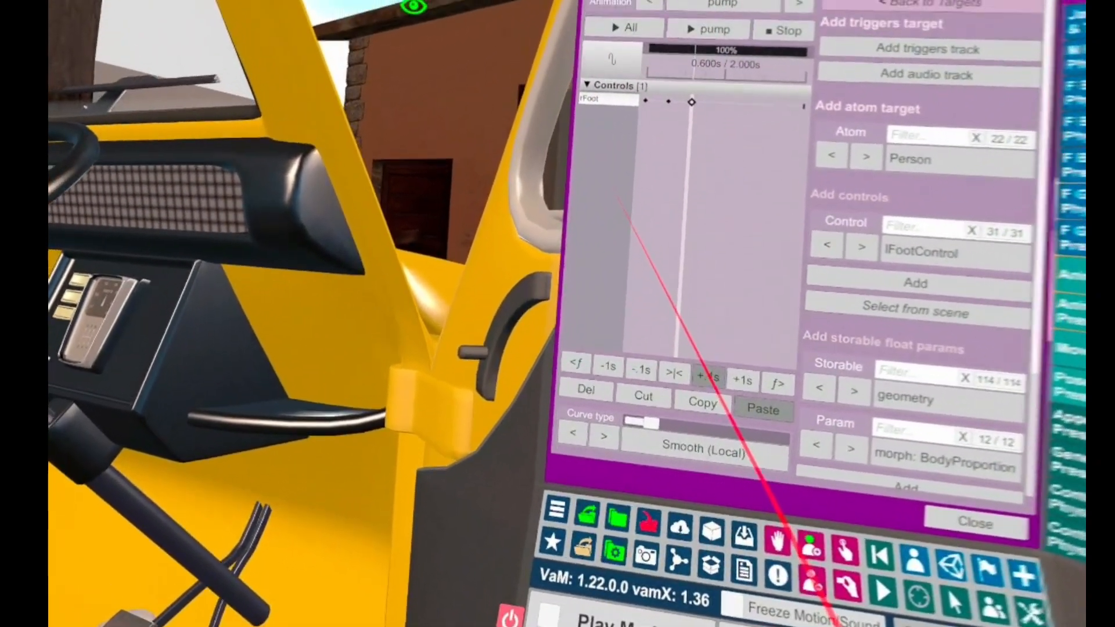
# Paste the copied starting rFoot keyframe at 1.2 s
pyautogui.click(708, 378)
pyautogui.click(704, 390)
pyautogui.click(702, 393)
pyautogui.click(699, 396)
pyautogui.click(697, 397)
pyautogui.click(693, 396)
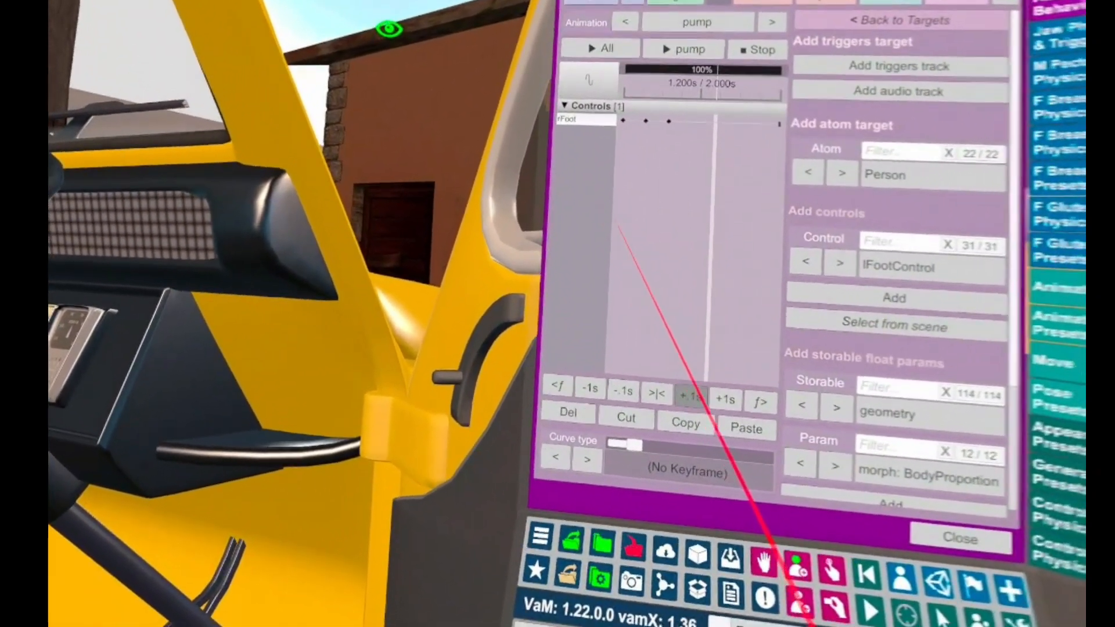
pyautogui.click(741, 428)
# Paste the copied starting rFoot keyframe at 1.8 s
pyautogui.click(692, 396)
pyautogui.click(691, 396)
pyautogui.click(691, 395)
pyautogui.click(689, 391)
pyautogui.click(689, 391)
pyautogui.click(689, 390)
pyautogui.click(736, 418)
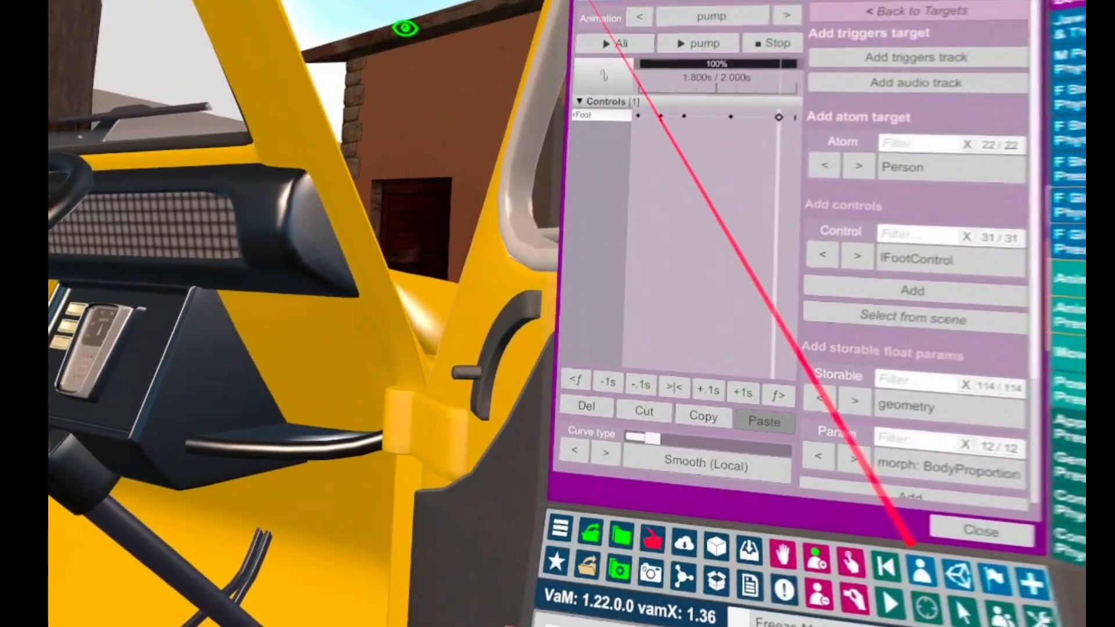
# Copy the rFoot keyframe at 0.3 s to 0.9 s in the Person's pump animation
pyautogui.click(617, 42)
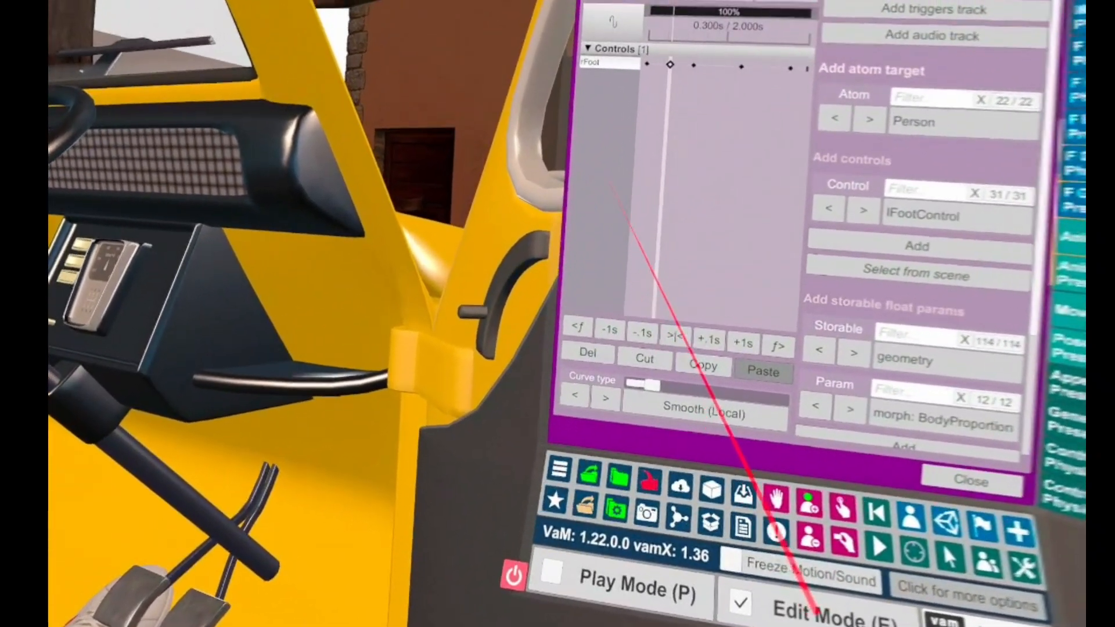
pyautogui.click(715, 329)
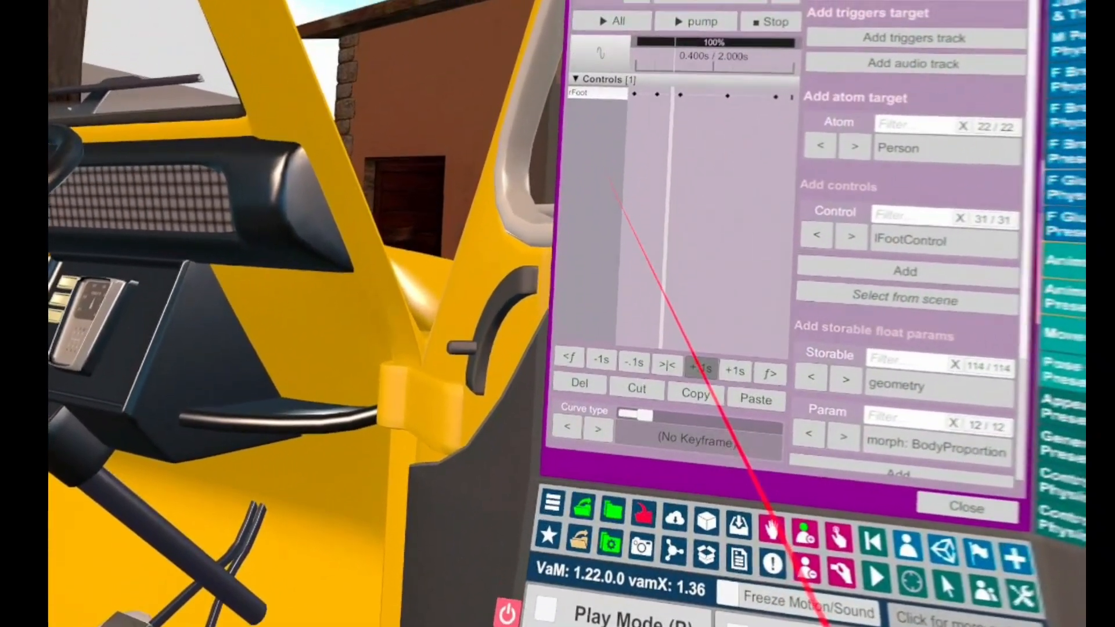
pyautogui.click(701, 368)
pyautogui.click(700, 368)
pyautogui.click(700, 368)
pyautogui.click(701, 368)
pyautogui.click(749, 399)
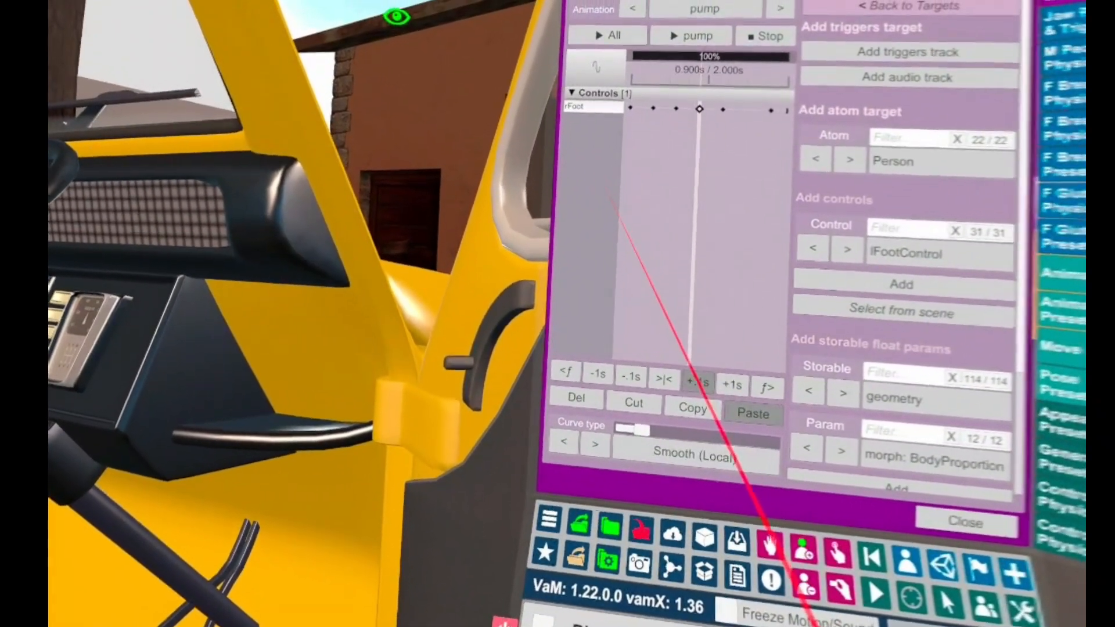
# Paste the copied rFoot keyframe at 1.5 s and scrub through the pump animation to check the foot's movement
pyautogui.click(696, 371)
pyautogui.click(696, 371)
pyautogui.click(696, 372)
pyautogui.click(697, 372)
pyautogui.click(696, 372)
pyautogui.click(696, 372)
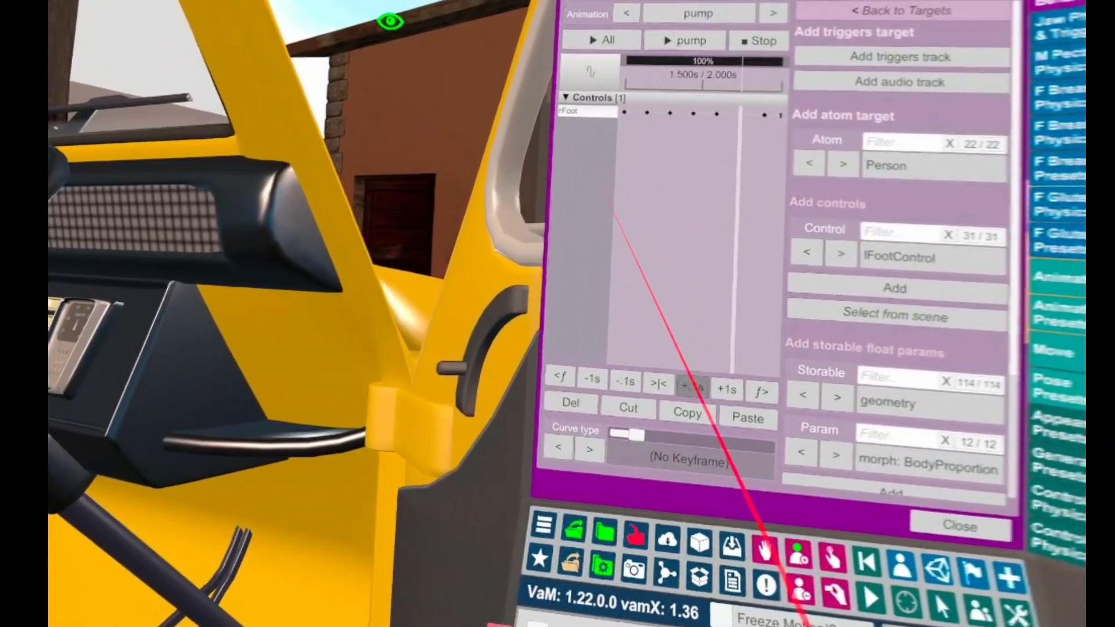
pyautogui.click(748, 418)
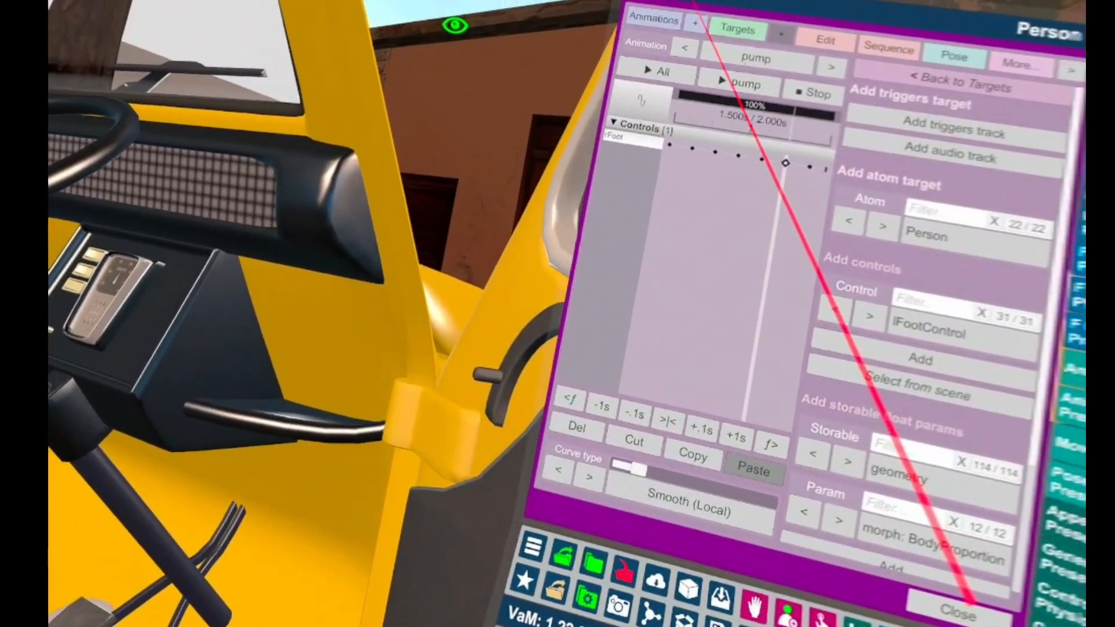
pyautogui.click(702, 126)
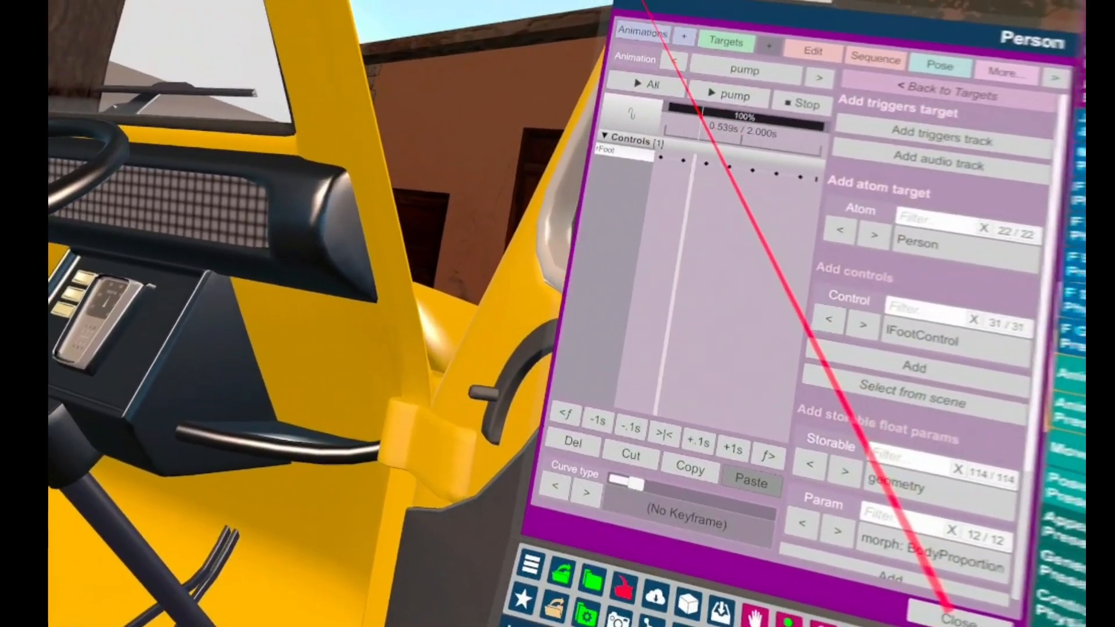
pyautogui.moveTo(701, 119); pyautogui.dragTo(668, 115)
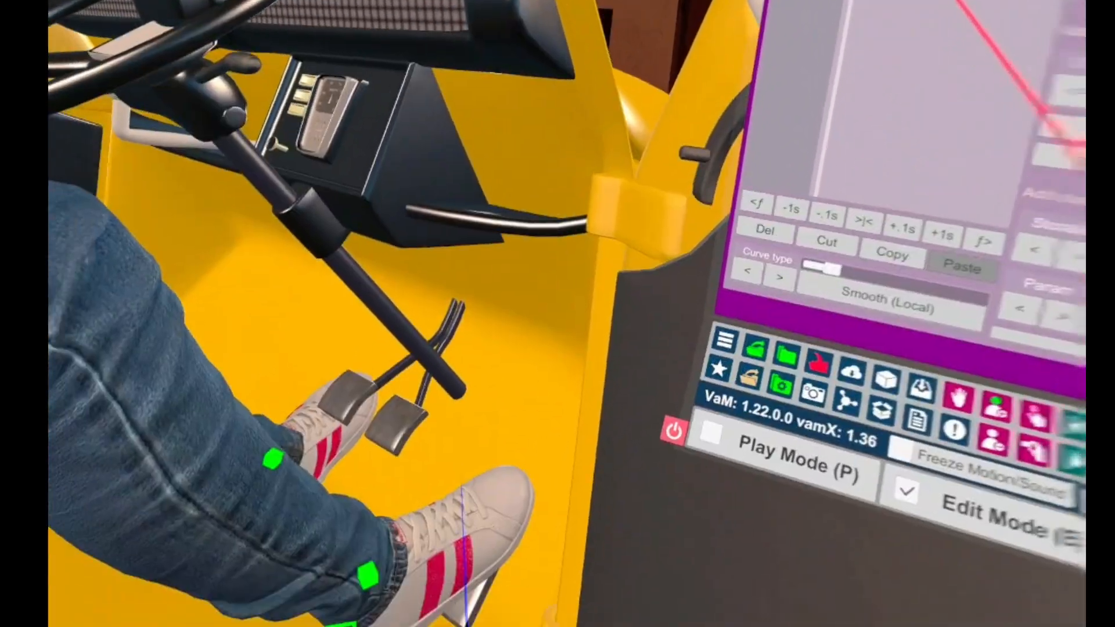